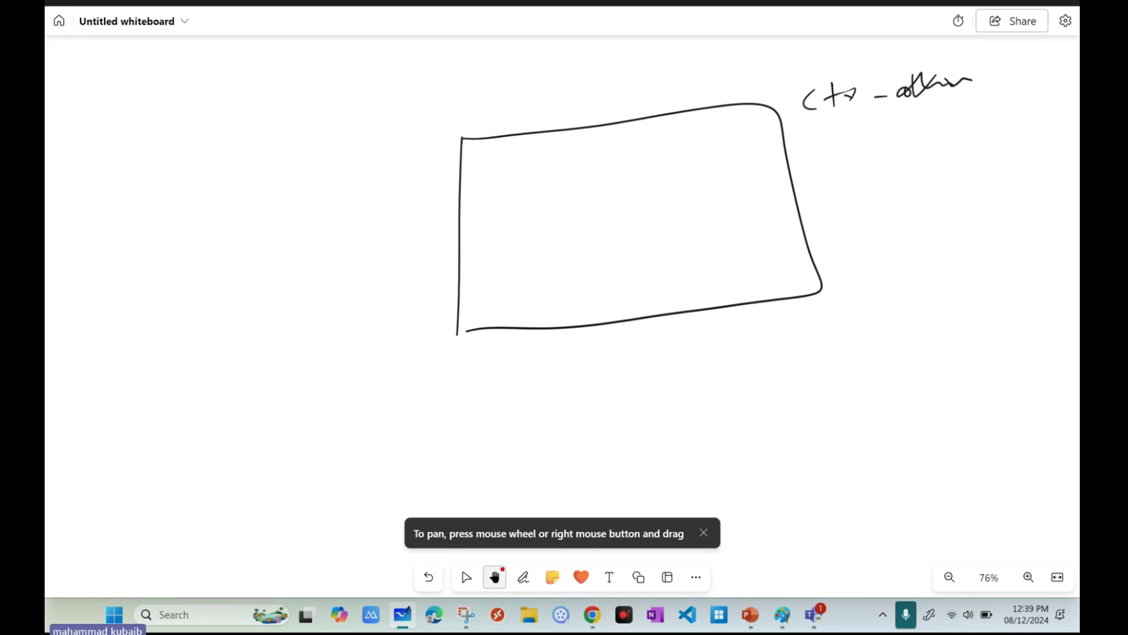
# - Sketch two subnet bands across the rectangle and a circled NSG label with an arrow to each band
pyautogui.moveTo(417, 301)
pyautogui.mouseDown()
pyautogui.moveTo(733, 243)
pyautogui.moveTo(649, 297)
pyautogui.moveTo(431, 305)
pyautogui.mouseUp()
pyautogui.click(495, 577)
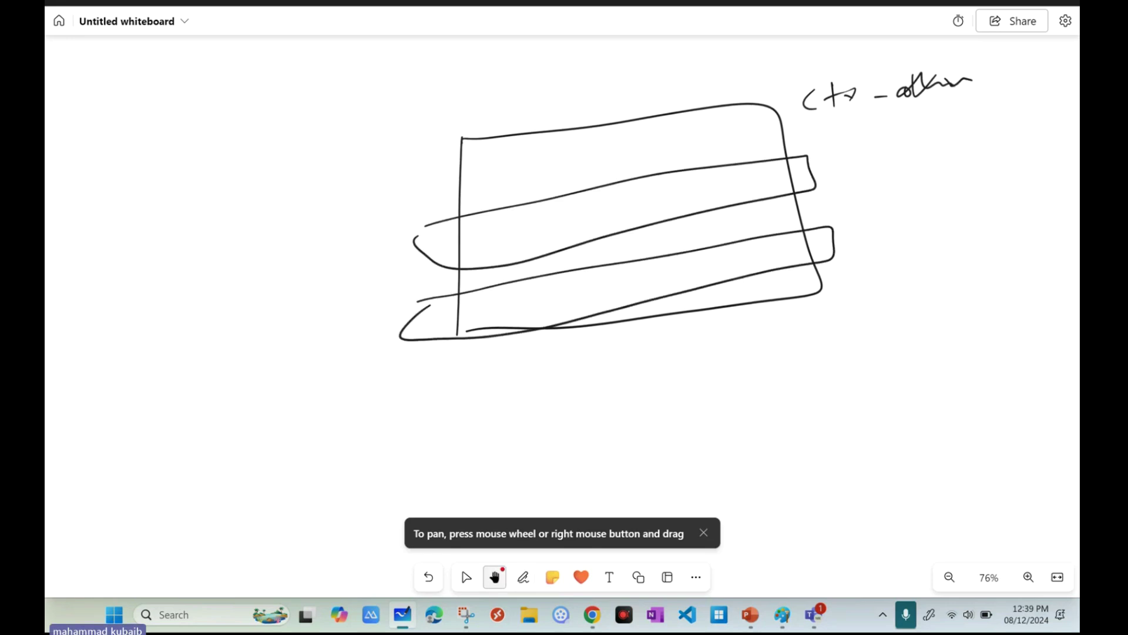
pyautogui.click(523, 577)
pyautogui.moveTo(262, 116)
pyautogui.mouseDown()
pyautogui.moveTo(355, 114)
pyautogui.moveTo(261, 118)
pyautogui.mouseUp()
pyautogui.moveTo(277, 141)
pyautogui.mouseDown()
pyautogui.moveTo(272, 155)
pyautogui.moveTo(284, 128)
pyautogui.mouseUp()
pyautogui.moveTo(295, 116); pyautogui.dragTo(291, 140)
pyautogui.moveTo(325, 106)
pyautogui.mouseDown()
pyautogui.moveTo(316, 122)
pyautogui.moveTo(323, 116)
pyautogui.moveTo(360, 140)
pyautogui.moveTo(352, 156)
pyautogui.moveTo(430, 224)
pyautogui.moveTo(417, 229)
pyautogui.mouseUp()
pyautogui.click(495, 577)
pyautogui.moveTo(310, 152)
pyautogui.mouseDown()
pyautogui.moveTo(322, 231)
pyautogui.moveTo(414, 320)
pyautogui.moveTo(393, 325)
pyautogui.mouseUp()
pyautogui.moveTo(334, 94)
pyautogui.mouseDown()
pyautogui.moveTo(386, 57)
pyautogui.moveTo(402, 75)
pyautogui.mouseUp()
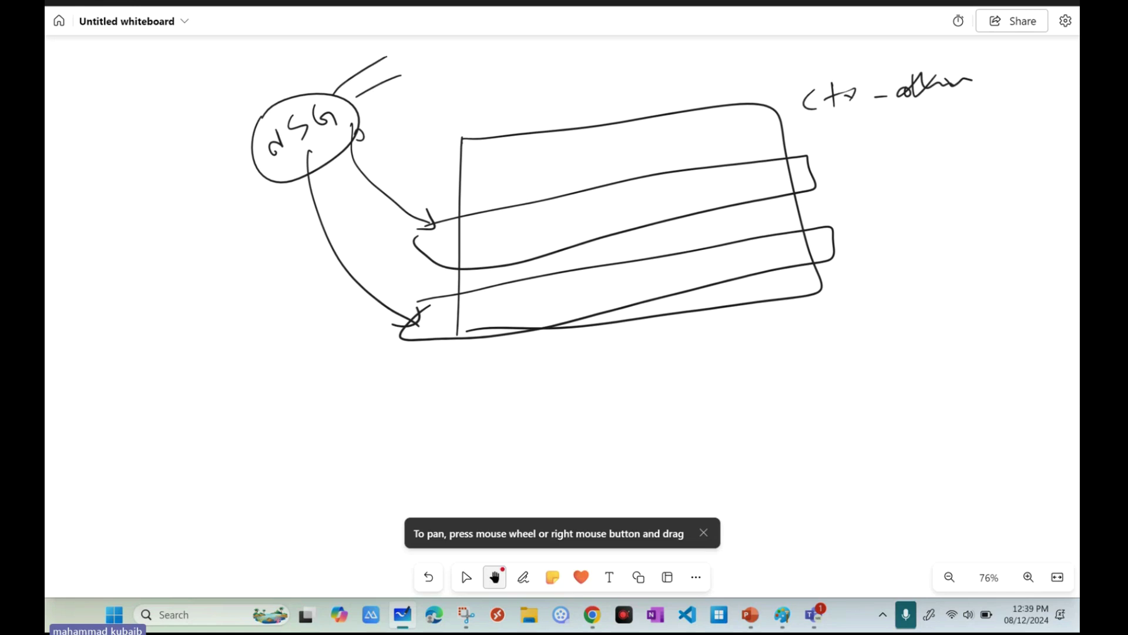
# - Sketch three small underlined machine symbols along the upper band and scribble over the upper arrow's tip
pyautogui.moveTo(594, 176)
pyautogui.mouseDown()
pyautogui.moveTo(599, 191)
pyautogui.moveTo(614, 189)
pyautogui.moveTo(611, 200)
pyautogui.mouseUp()
pyautogui.moveTo(608, 192); pyautogui.dragTo(621, 189)
pyautogui.moveTo(599, 207); pyautogui.dragTo(614, 205)
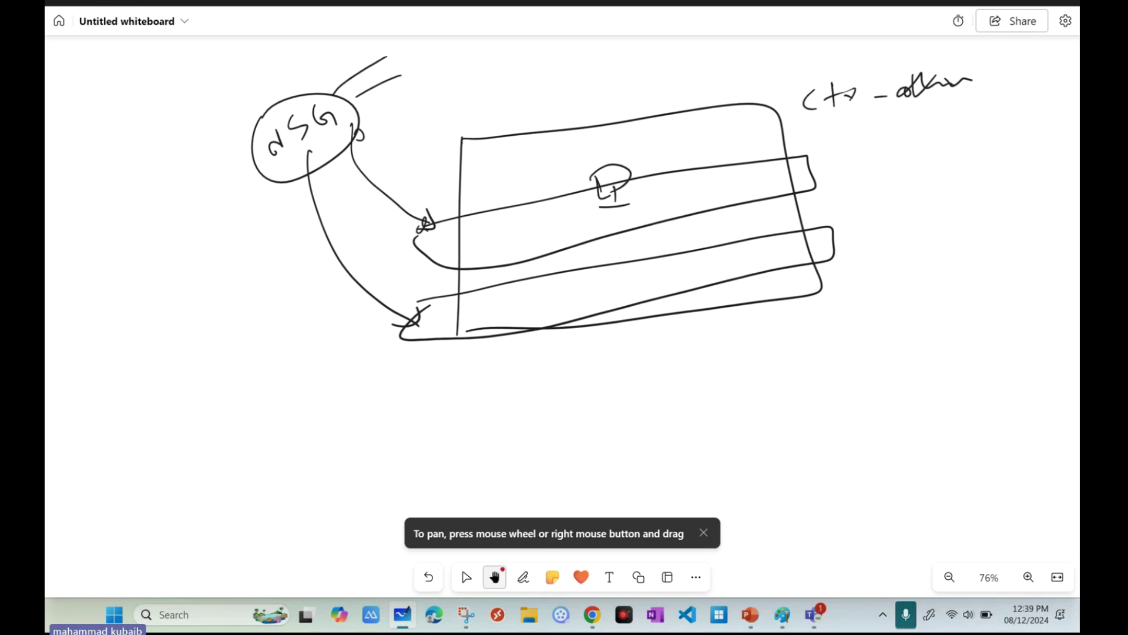
pyautogui.moveTo(433, 216)
pyautogui.mouseDown()
pyautogui.moveTo(408, 226)
pyautogui.moveTo(421, 218)
pyautogui.mouseUp()
pyautogui.moveTo(516, 189); pyautogui.dragTo(539, 204)
pyautogui.moveTo(540, 205); pyautogui.dragTo(542, 215)
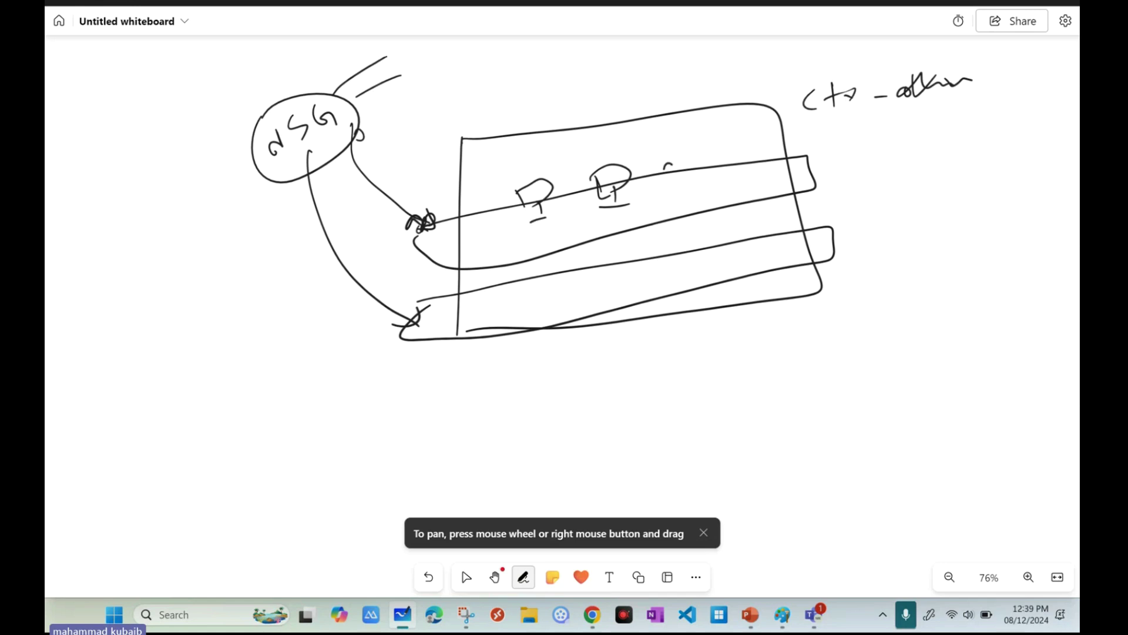
pyautogui.moveTo(667, 164); pyautogui.dragTo(686, 178)
pyautogui.moveTo(675, 191); pyautogui.dragTo(692, 190)
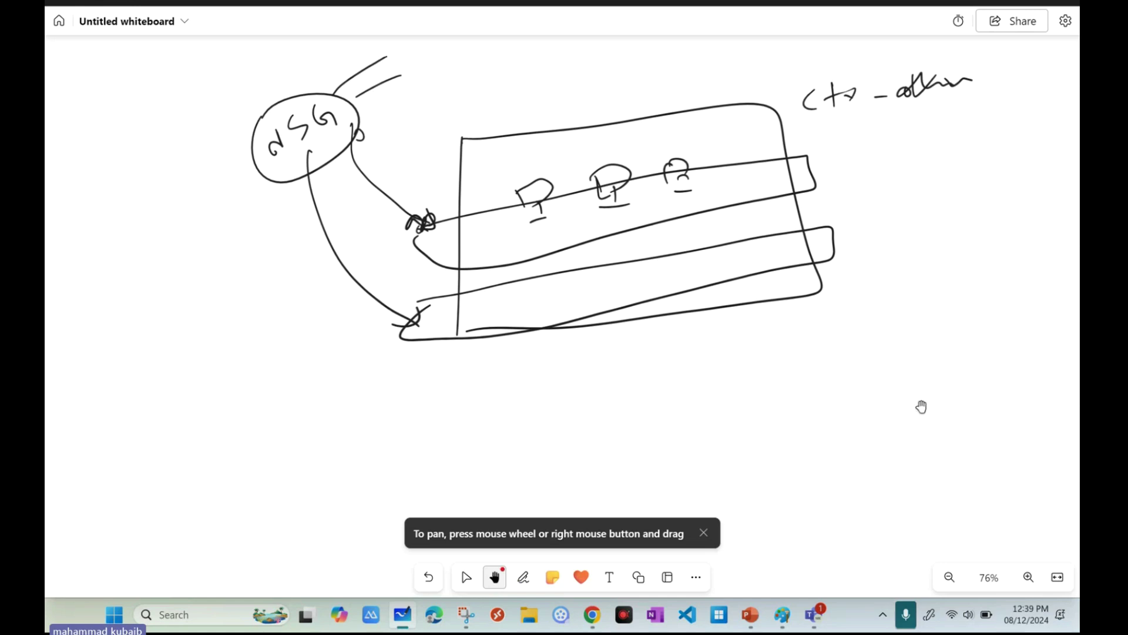
# - Switch to the Azure portal in Chrome, search for nsg and open the Network security groups service
pyautogui.moveTo(592, 615)
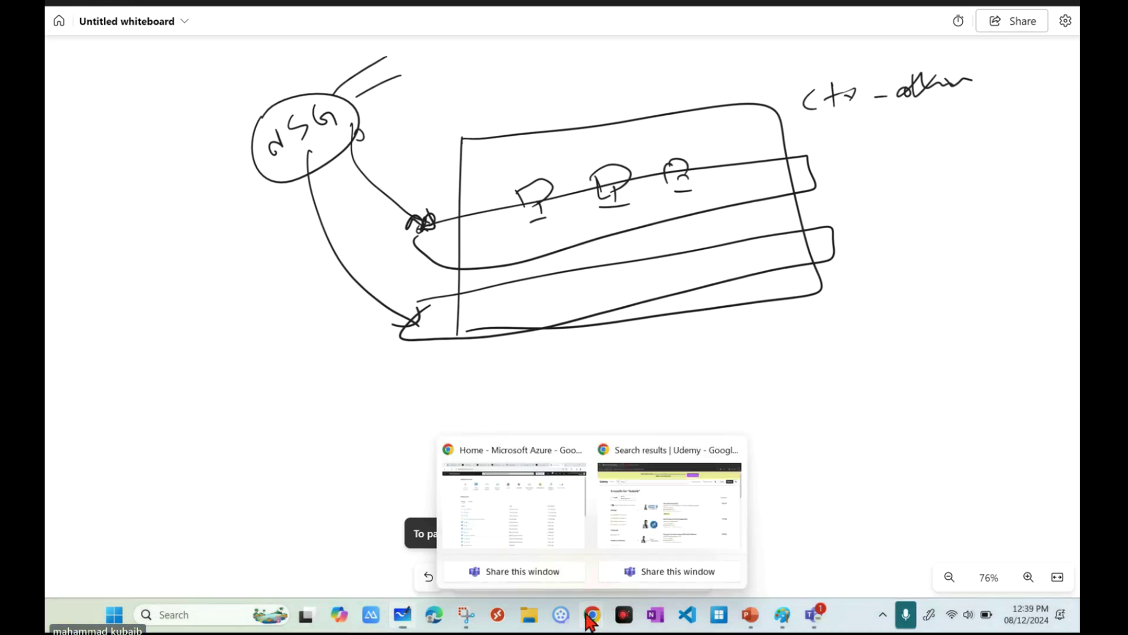
pyautogui.click(559, 521)
pyautogui.click(379, 61)
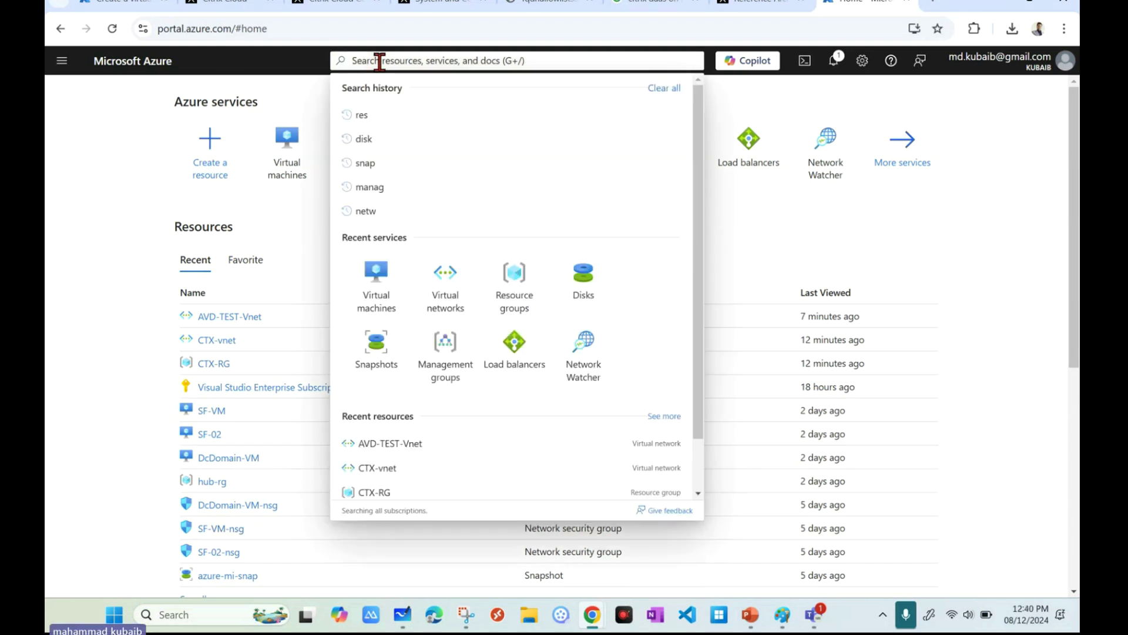
pyautogui.write('nsg')
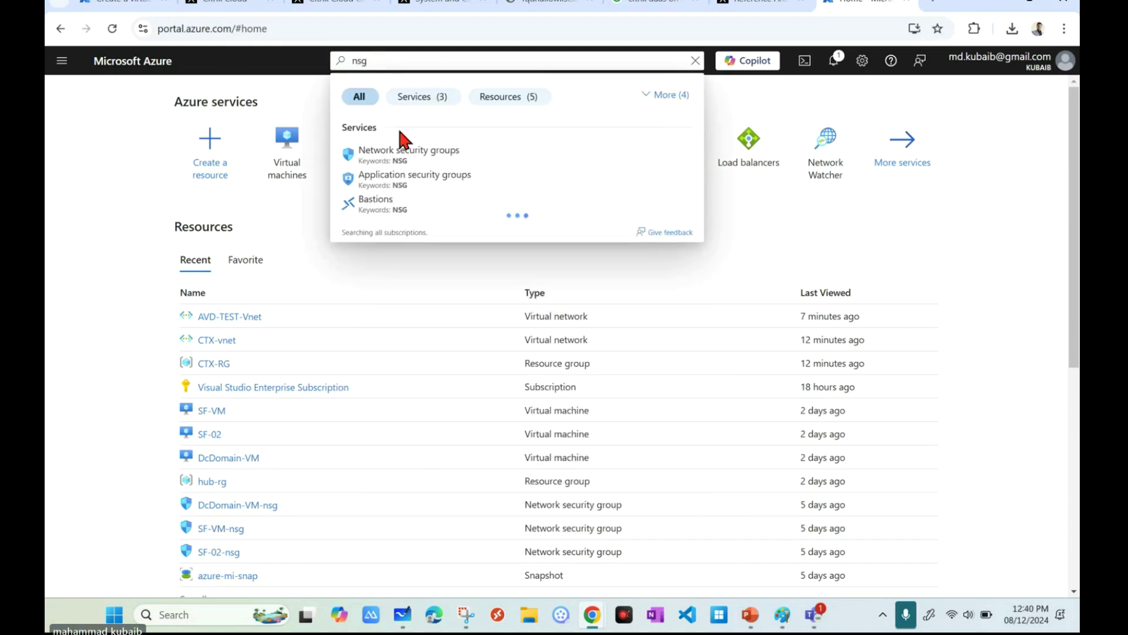
pyautogui.click(398, 151)
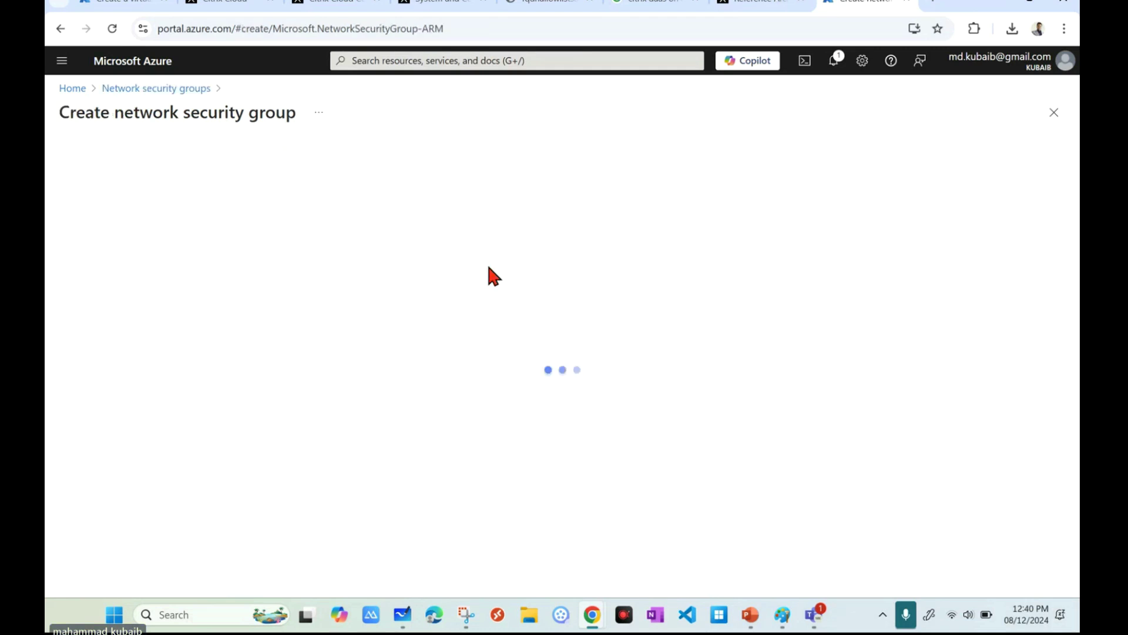
# - Set the new network security group's resource group to CTX-RG and its name to CTX-NSG
pyautogui.click(327, 249)
pyautogui.click(286, 364)
pyautogui.click(262, 316)
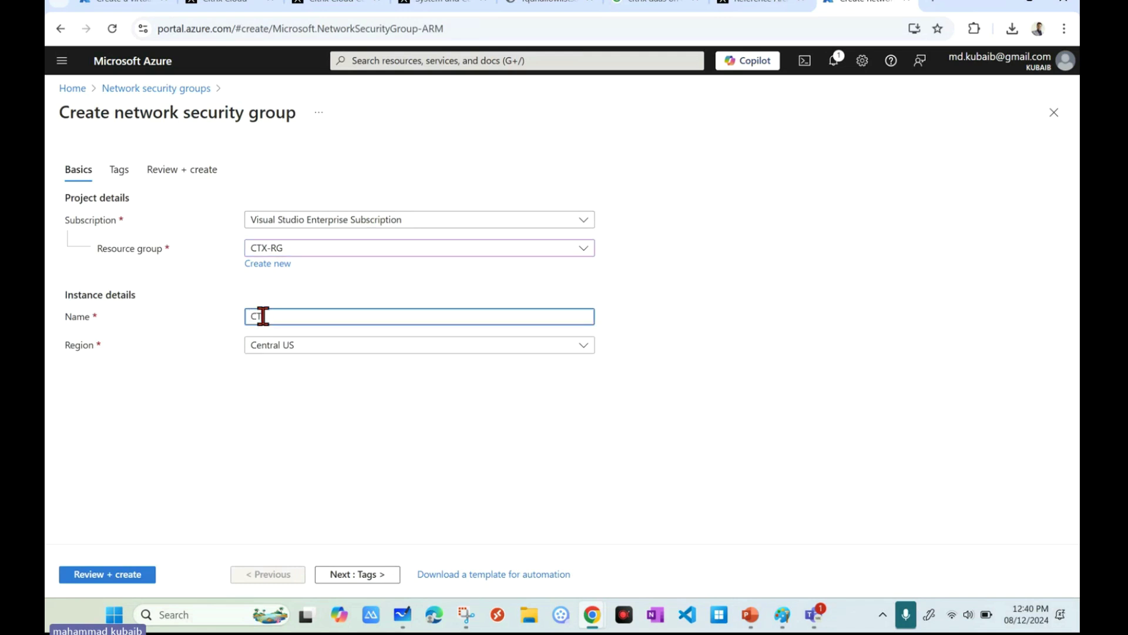
pyautogui.write('CTX-BSG')
pyautogui.press('BackSpace')
pyautogui.press('BackSpace')
pyautogui.press('BackSpace')
pyautogui.write('NSG')
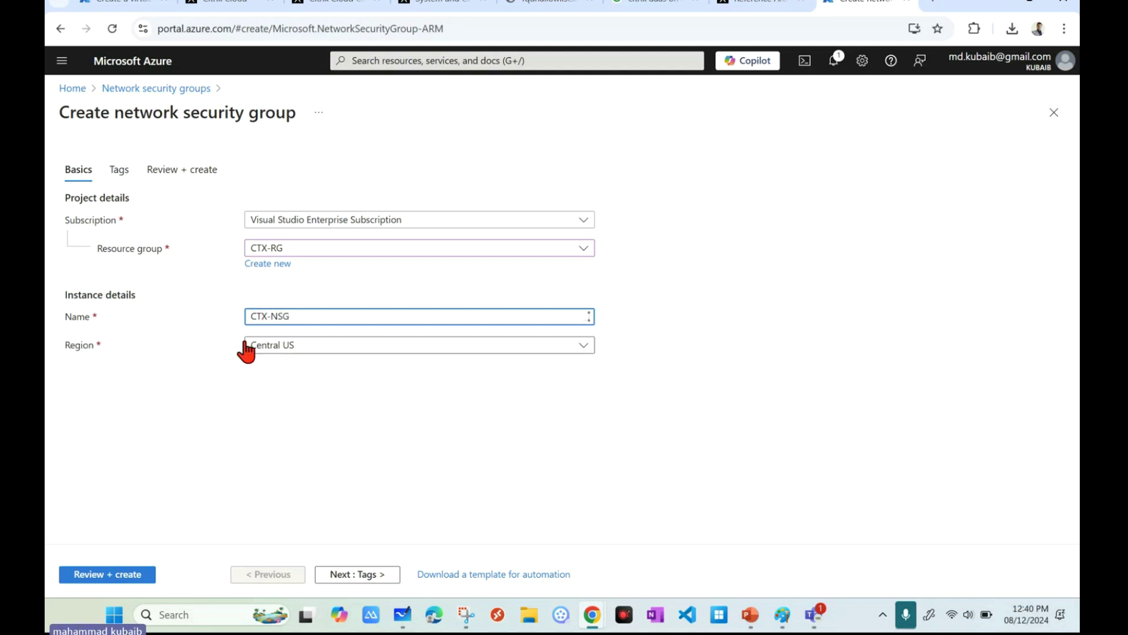
# - Review and create the network security group, and open the deployed resource
pyautogui.click(111, 575)
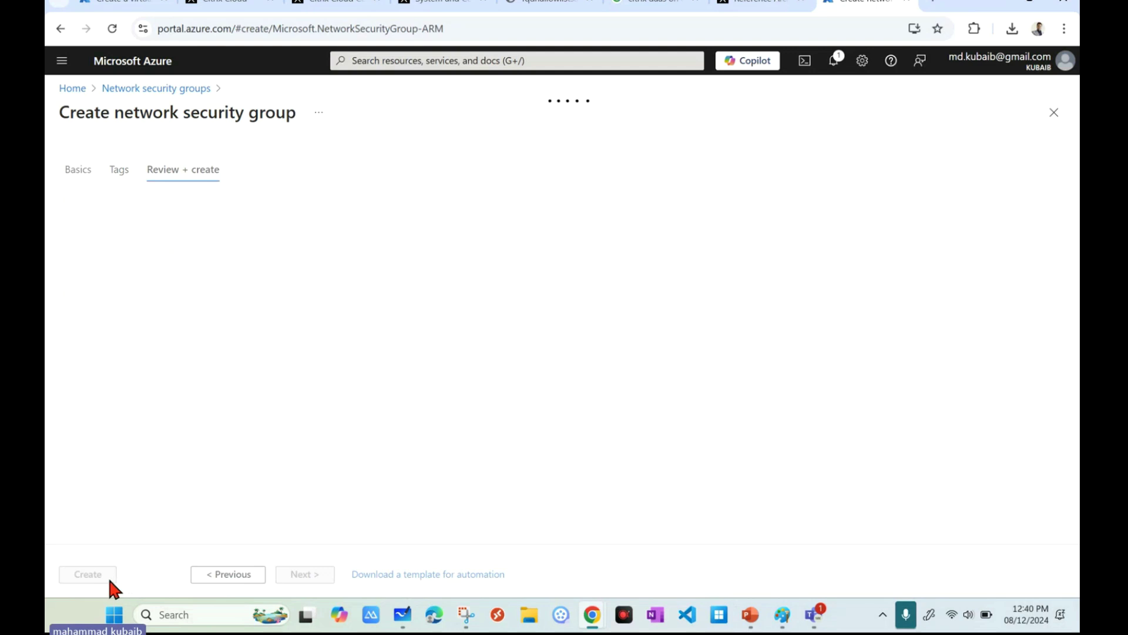
pyautogui.click(108, 575)
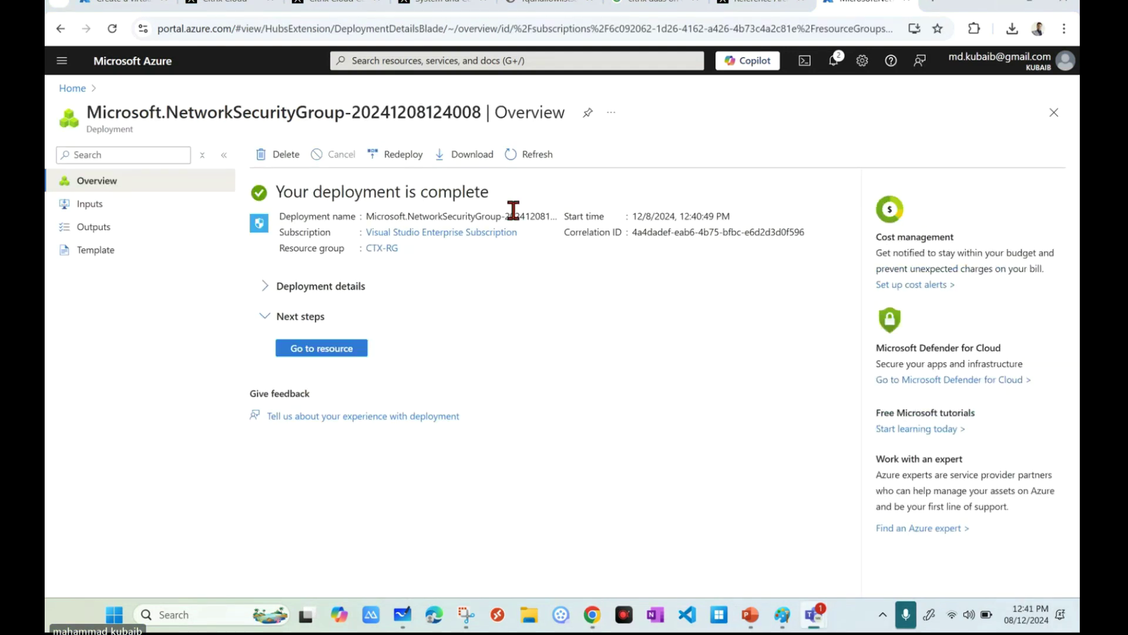
pyautogui.click(344, 353)
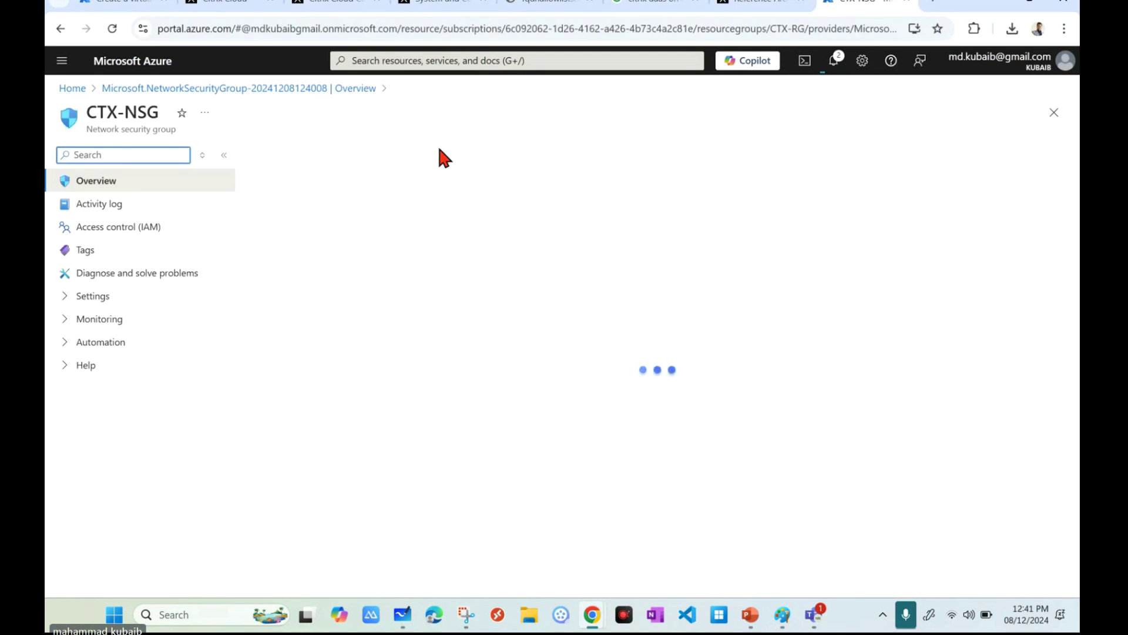
# - Switch to the whiteboard and sketch a virtual network box labelled Vnet with two horizontal subnet lines below the first diagram
pyautogui.click(404, 615)
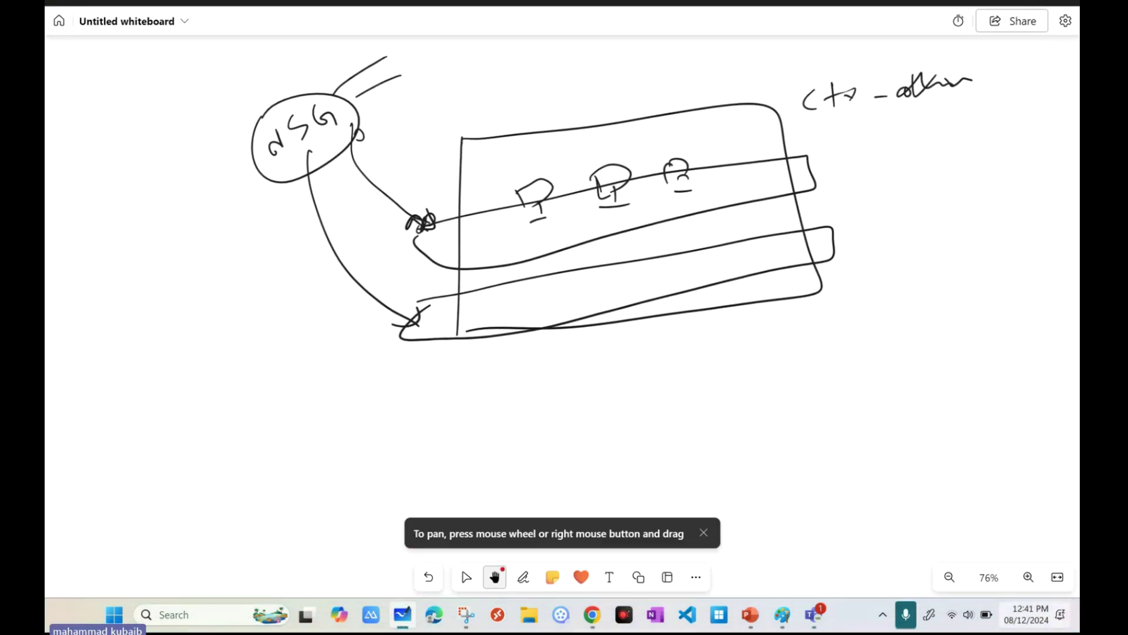
pyautogui.scroll(-4, 564, 265)
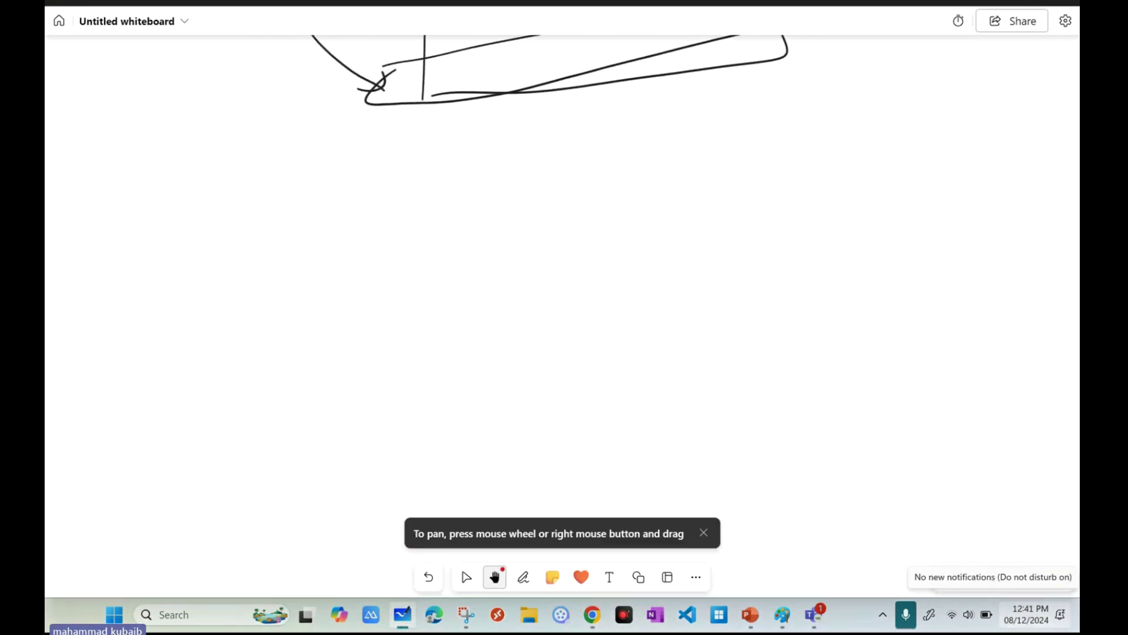
pyautogui.click(523, 577)
pyautogui.moveTo(397, 244)
pyautogui.mouseDown()
pyautogui.moveTo(372, 393)
pyautogui.moveTo(627, 353)
pyautogui.moveTo(523, 379)
pyautogui.mouseUp()
pyautogui.moveTo(358, 382); pyautogui.dragTo(621, 355)
pyautogui.moveTo(670, 221); pyautogui.dragTo(716, 203)
pyautogui.moveTo(368, 292); pyautogui.dragTo(647, 284)
pyautogui.moveTo(370, 329); pyautogui.dragTo(617, 328)
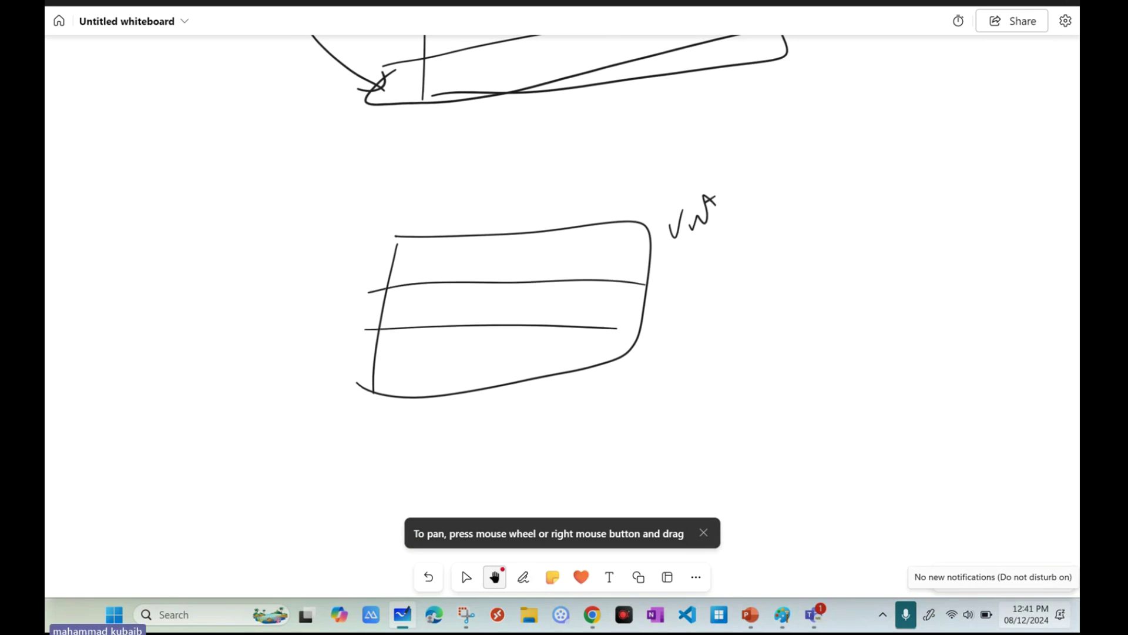
# - Draw a circled NSG label beside the Vnet box with an arrow to each of the two subnet lines
pyautogui.moveTo(254, 155)
pyautogui.mouseDown()
pyautogui.moveTo(229, 175)
pyautogui.moveTo(253, 203)
pyautogui.moveTo(250, 176)
pyautogui.mouseUp()
pyautogui.moveTo(272, 172)
pyautogui.mouseDown()
pyautogui.moveTo(259, 191)
pyautogui.moveTo(304, 178)
pyautogui.moveTo(291, 203)
pyautogui.moveTo(390, 269)
pyautogui.mouseUp()
pyautogui.moveTo(264, 226); pyautogui.dragTo(356, 324)
pyautogui.moveTo(339, 338); pyautogui.dragTo(367, 330)
pyautogui.click(495, 577)
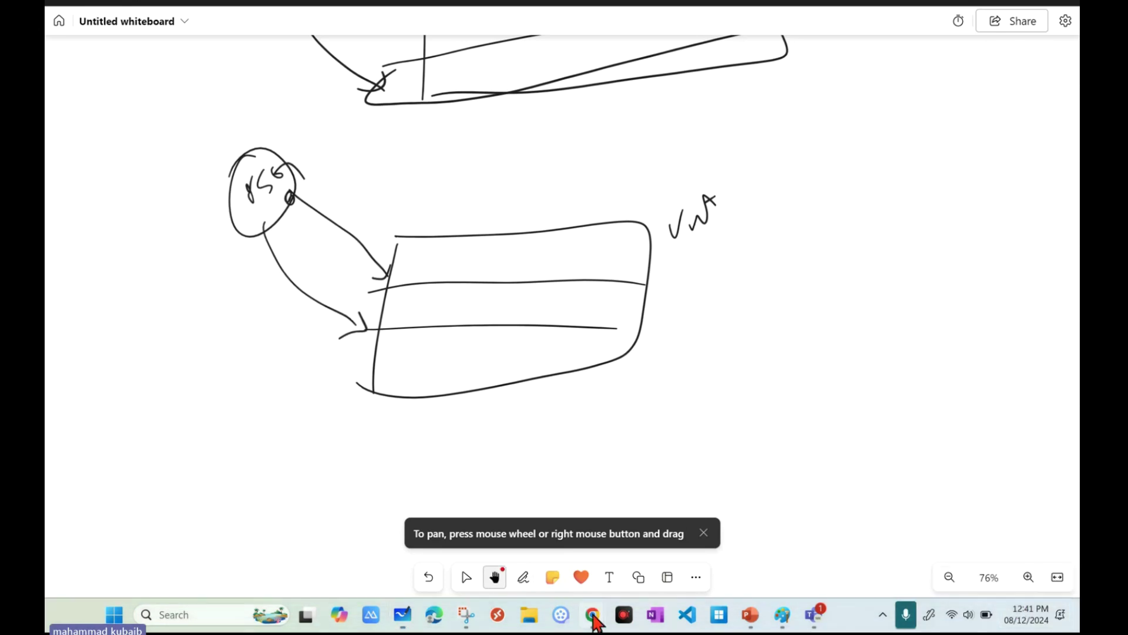
# - Switch back to the Azure portal and open CTX-NSG from the network security groups list
pyautogui.moveTo(592, 614)
pyautogui.click(524, 499)
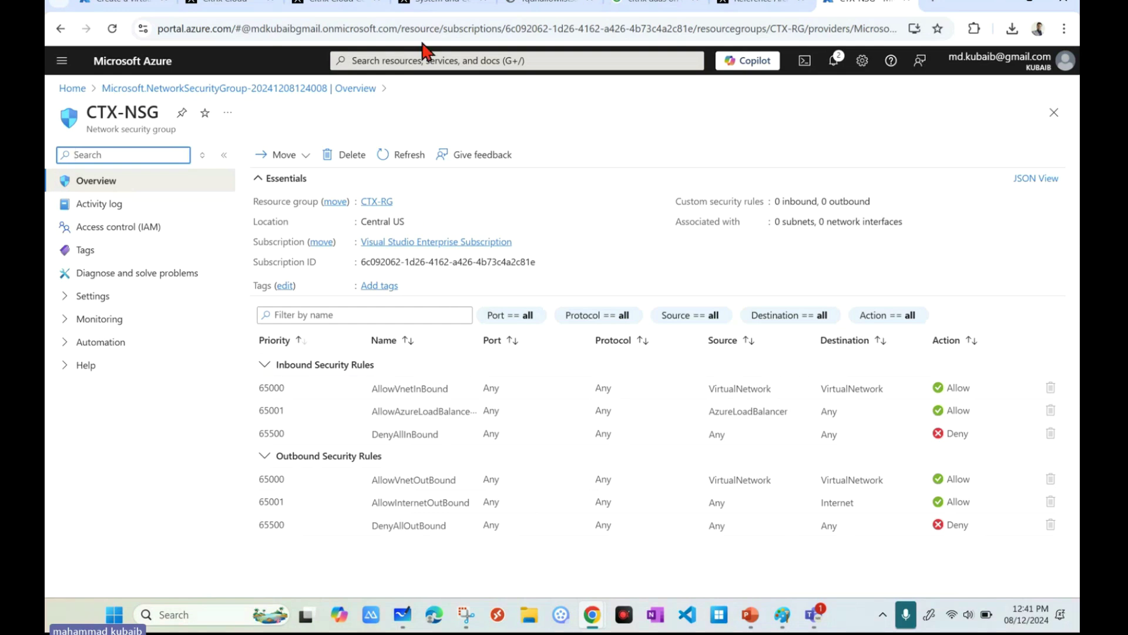
pyautogui.click(453, 59)
pyautogui.click(378, 284)
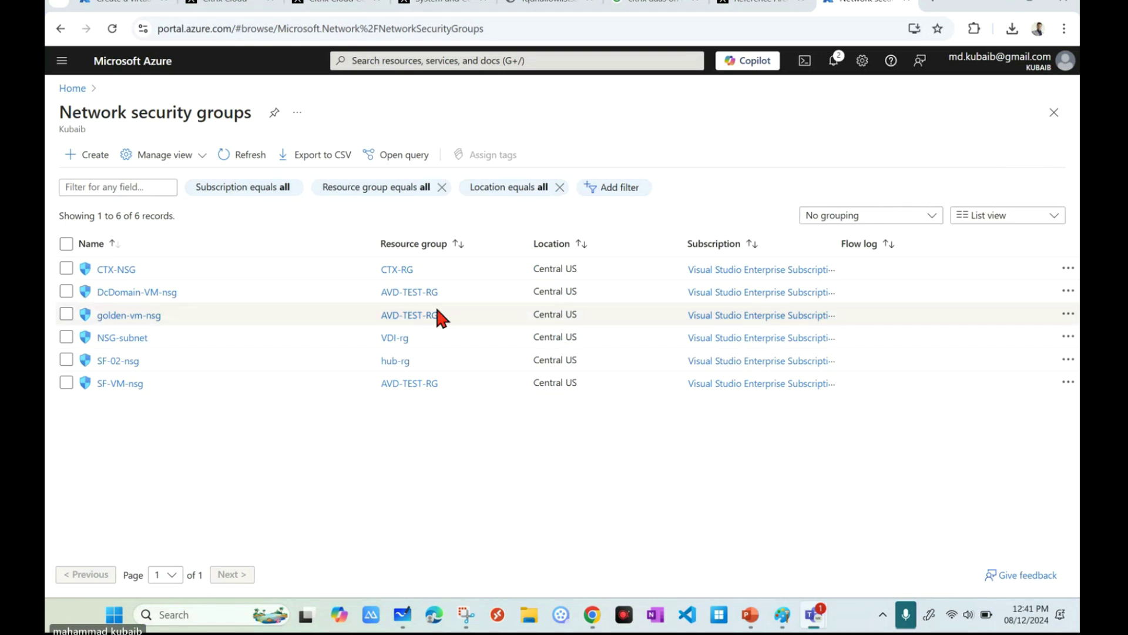
pyautogui.click(125, 269)
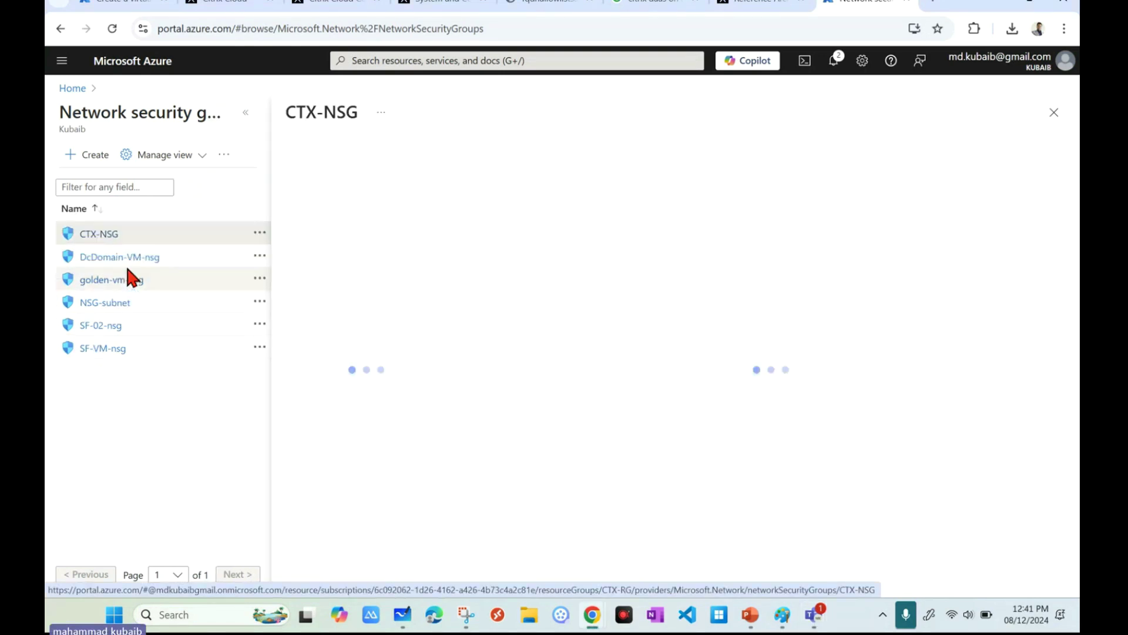
pyautogui.click(246, 118)
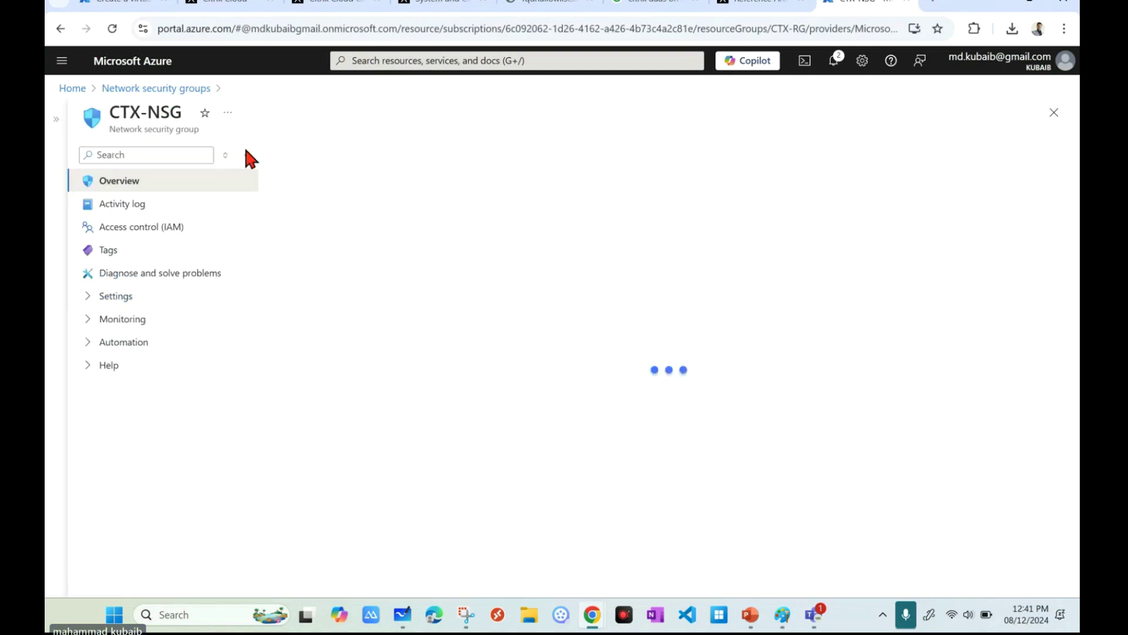
# - Associate CTX-NSG with the connector-subnet of the CTX-vnet virtual network
pyautogui.click(91, 299)
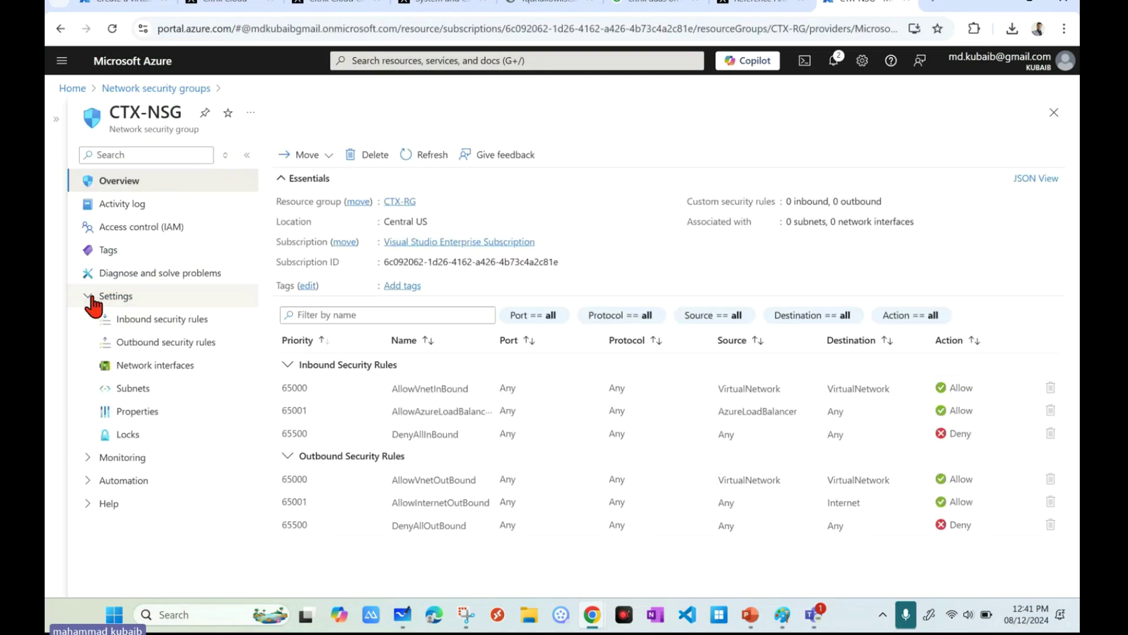
pyautogui.click(140, 392)
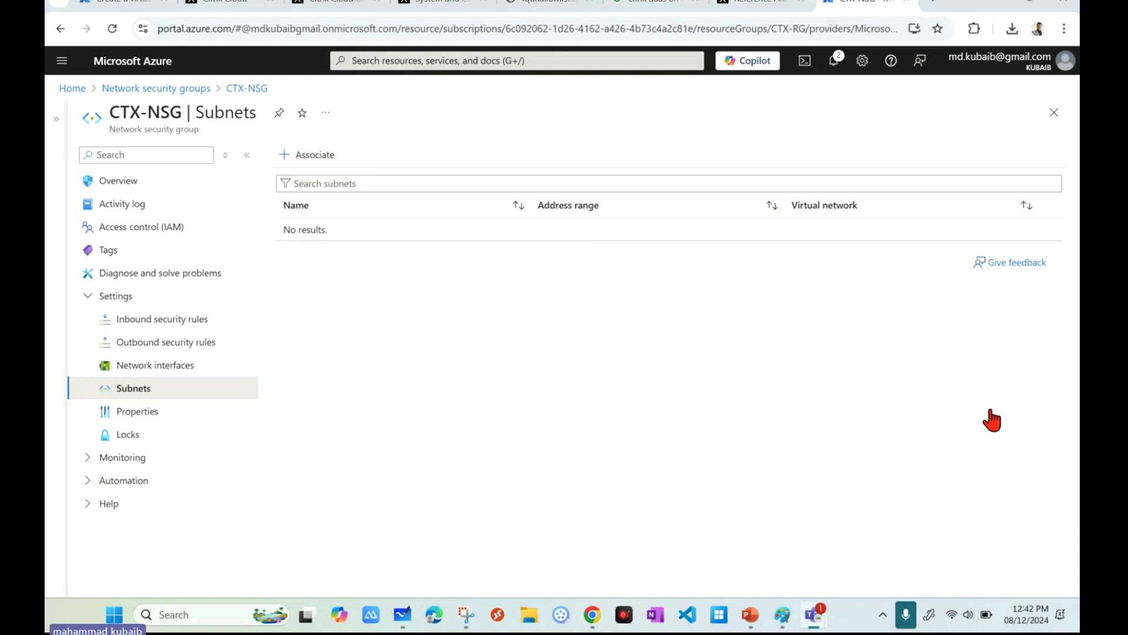
pyautogui.click(312, 154)
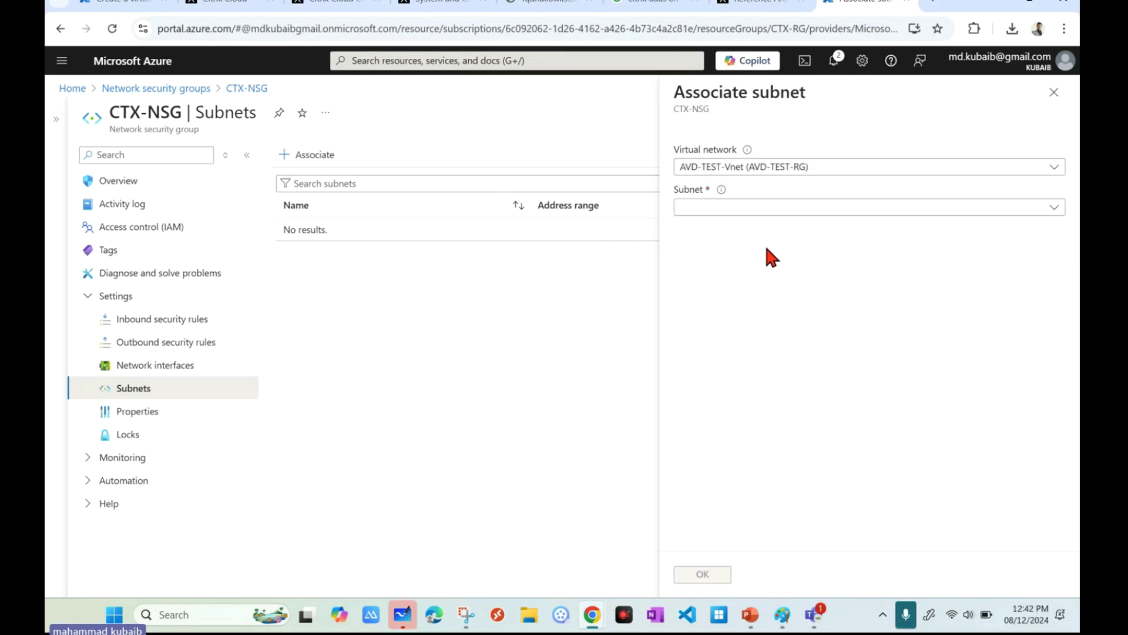
pyautogui.click(722, 168)
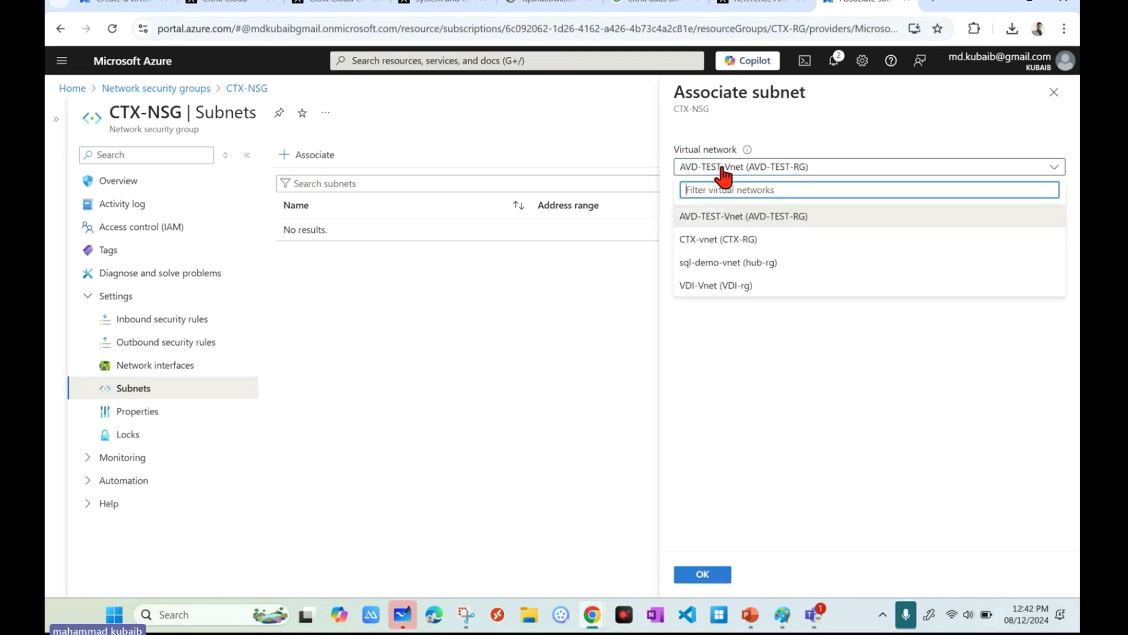
pyautogui.click(731, 239)
pyautogui.click(758, 208)
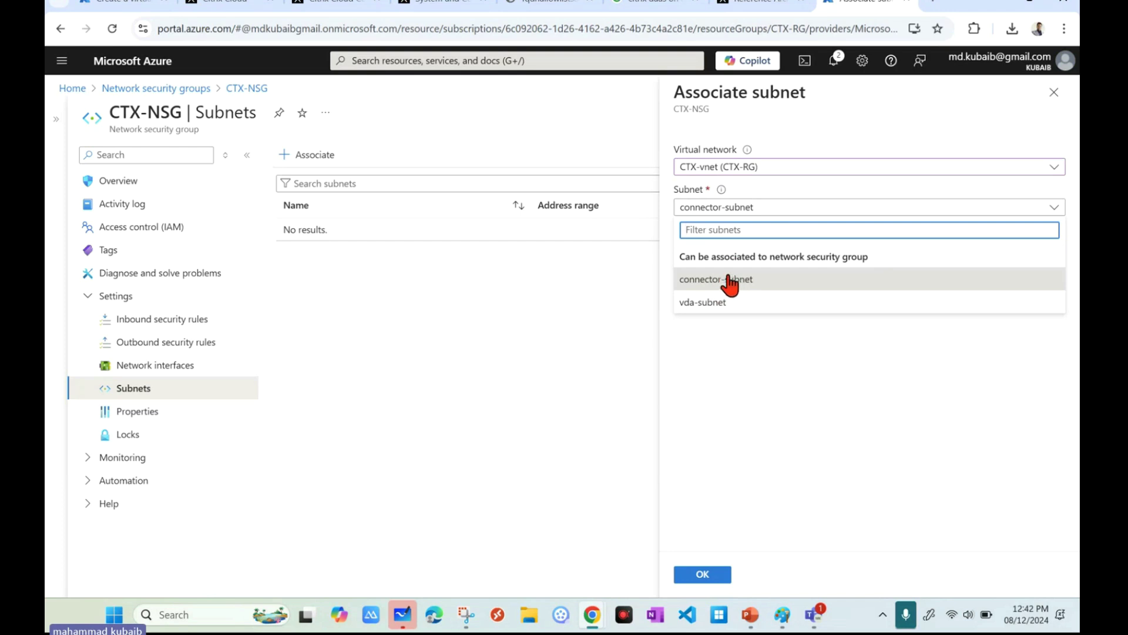
pyautogui.click(724, 281)
pyautogui.click(712, 576)
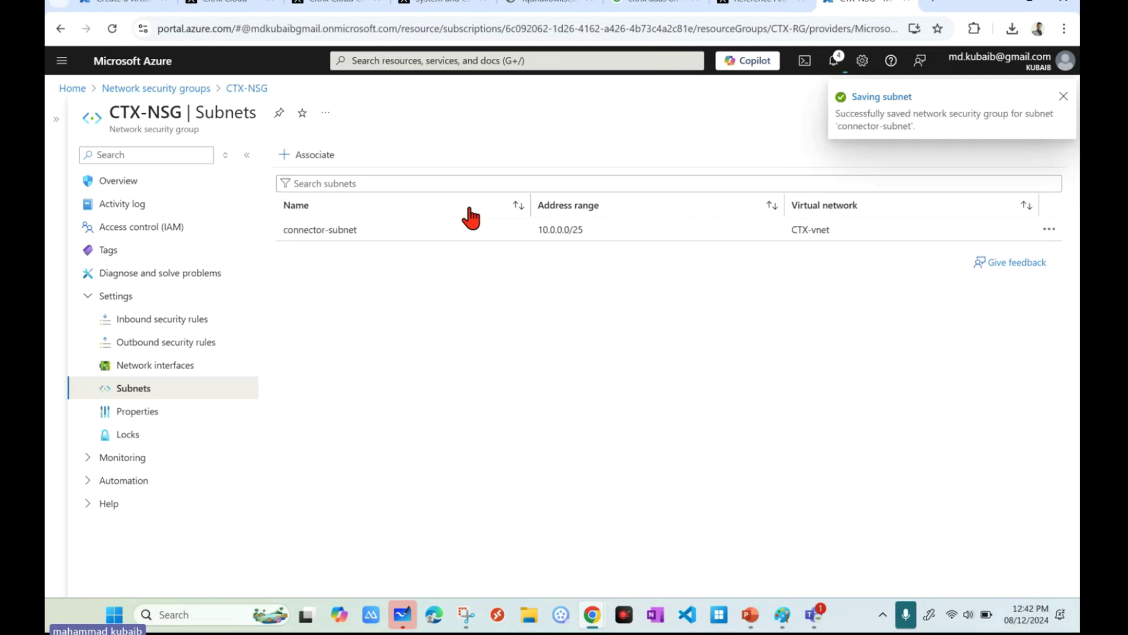
# - Start a new inbound security rule for CTX-NSG with IP Addresses as the destination and 10.0.0.0/25 as its range
pyautogui.click(171, 320)
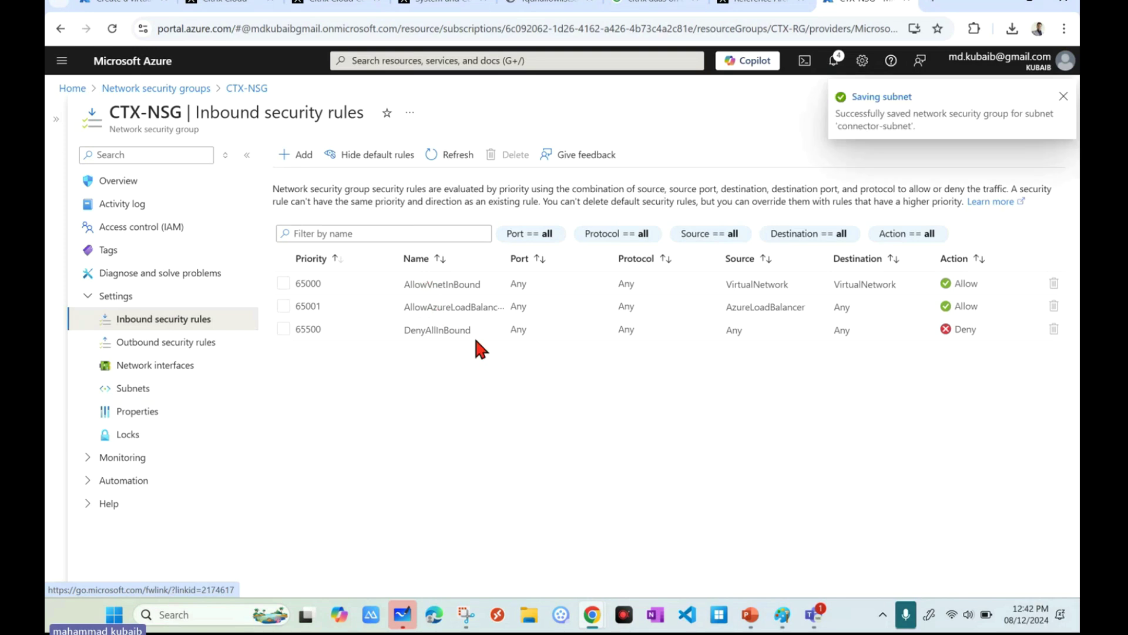
pyautogui.click(306, 156)
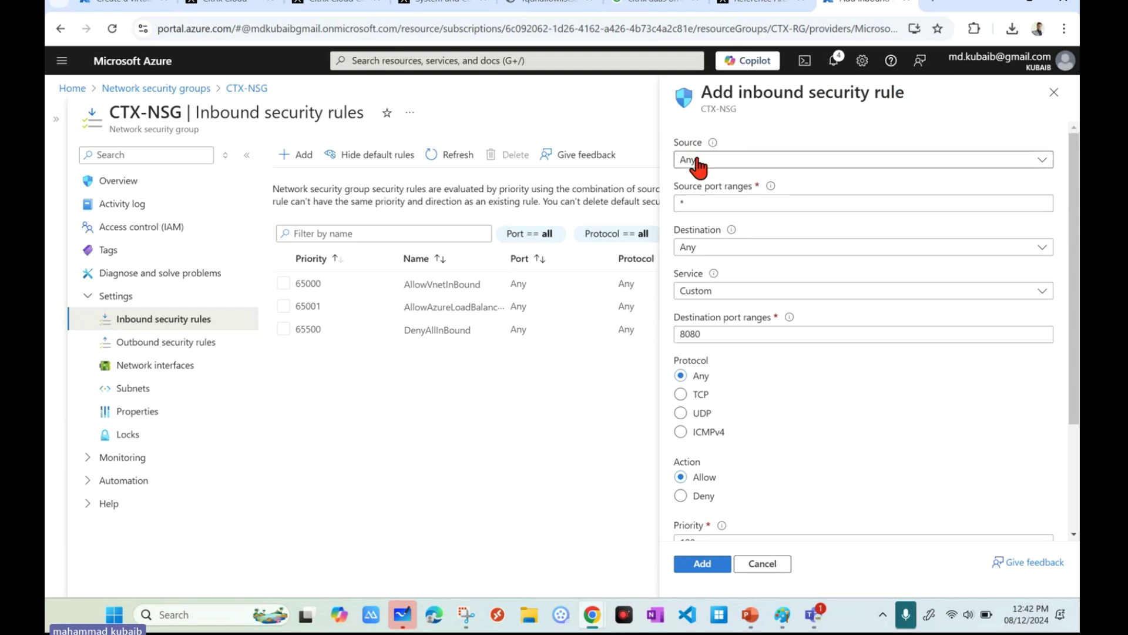
pyautogui.moveTo(699, 202); pyautogui.dragTo(674, 201)
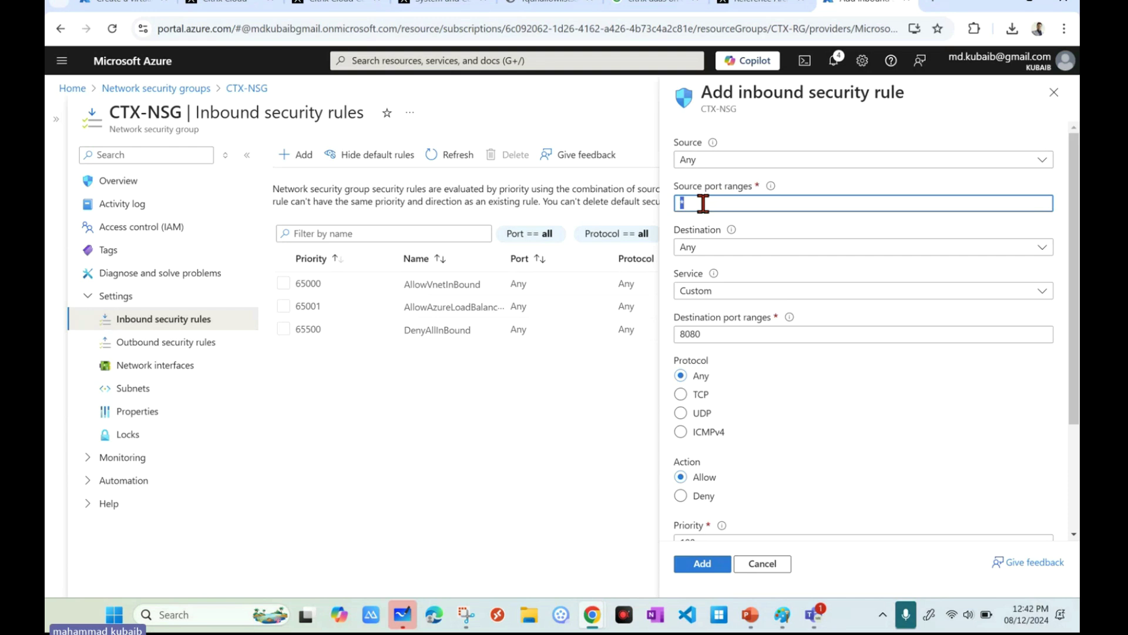
pyautogui.click(712, 247)
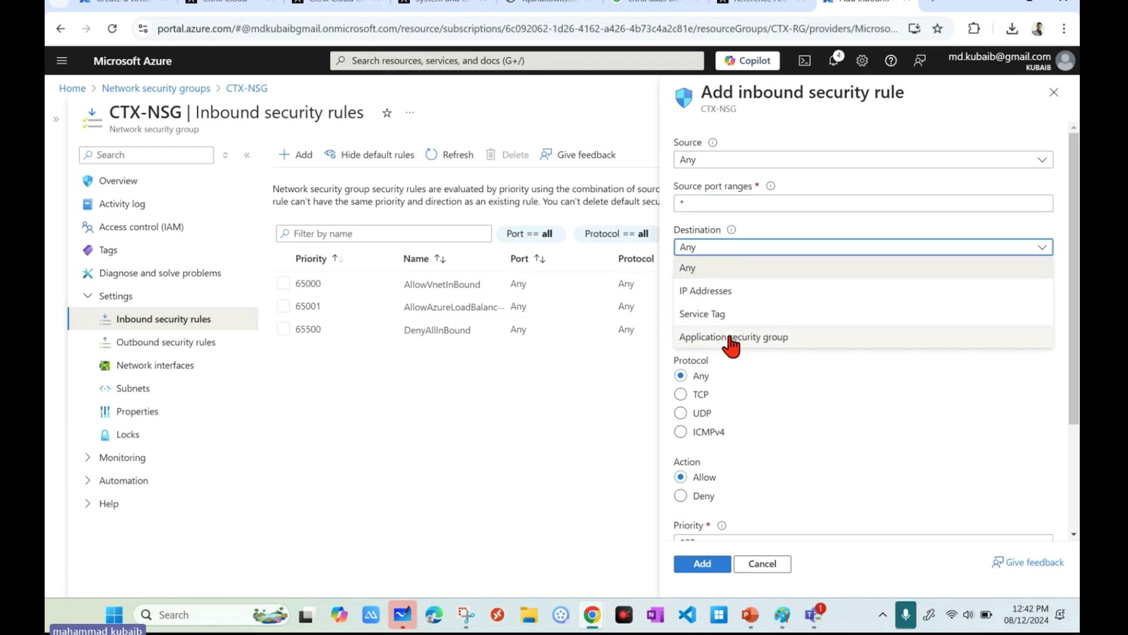
pyautogui.click(709, 291)
pyautogui.click(736, 292)
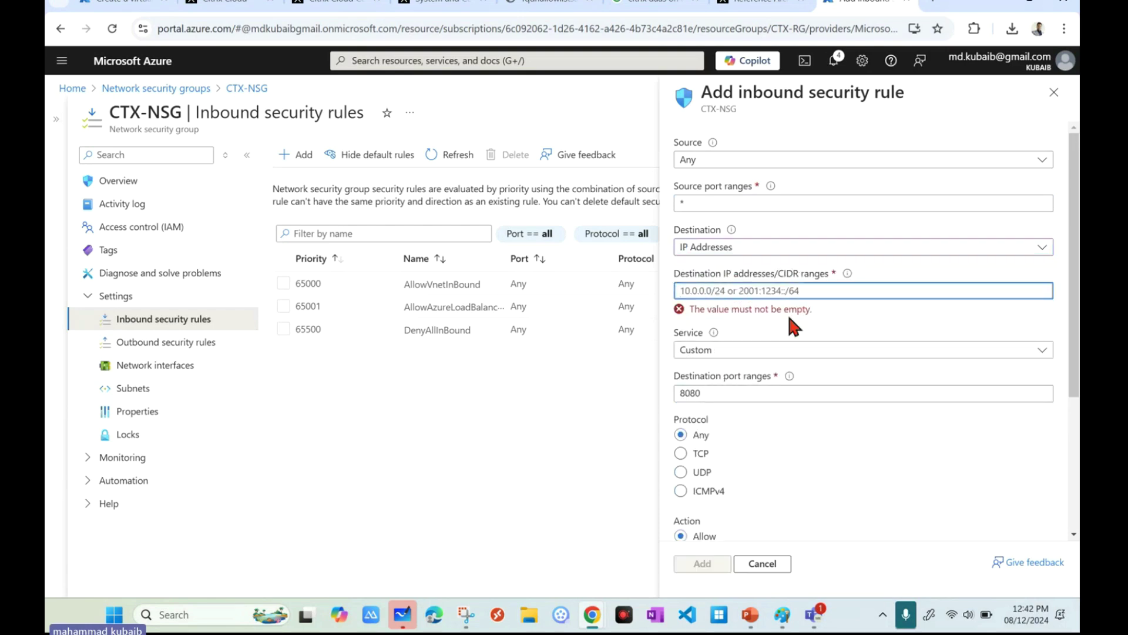
pyautogui.write('10')
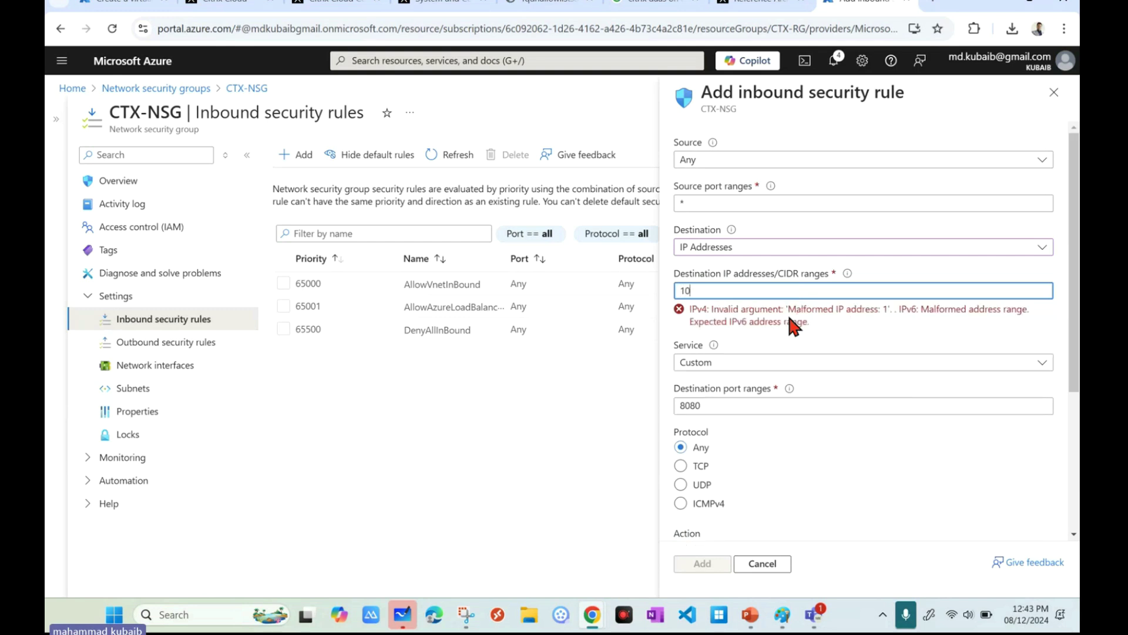
pyautogui.write('.0.')
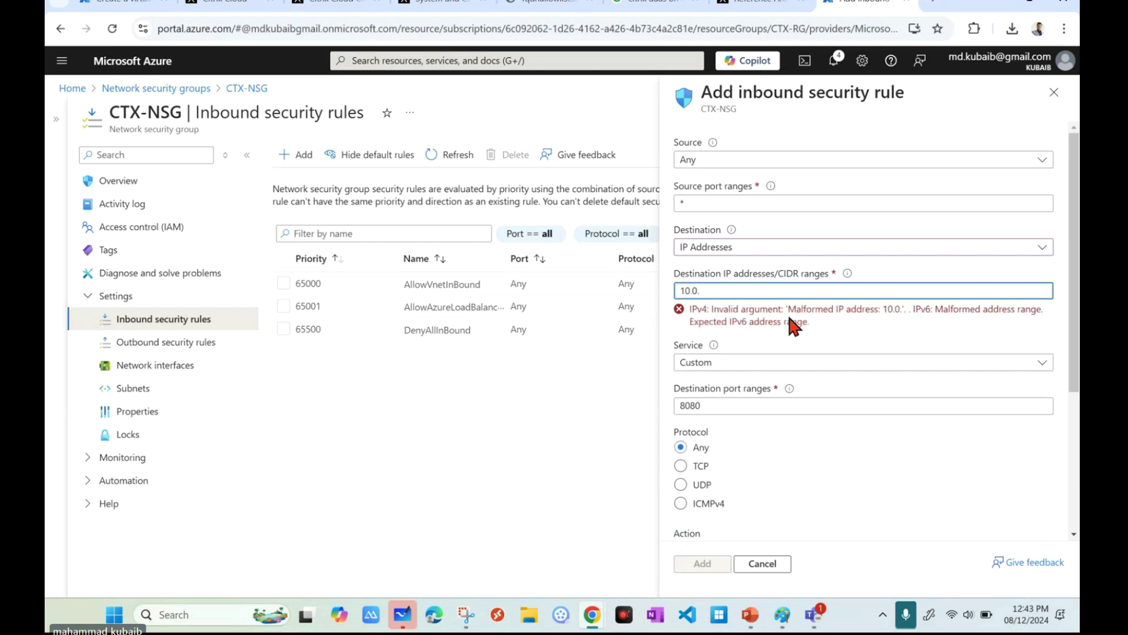
pyautogui.write('0.0/')
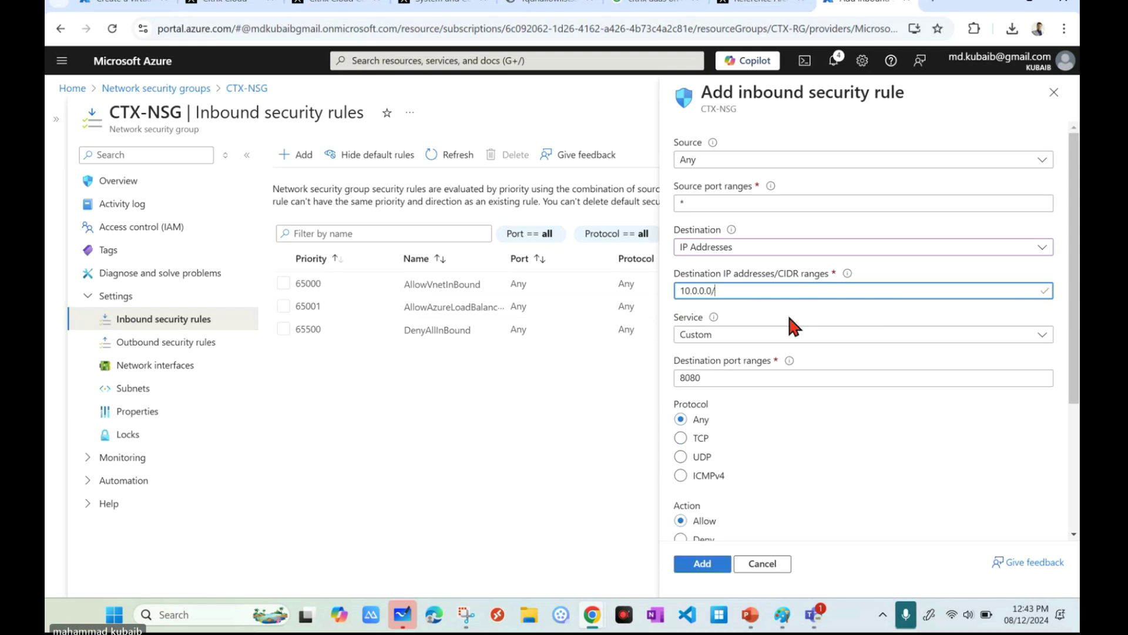
pyautogui.write('25')
# - Set the inbound rule's service to RDP and its action to Deny, keep priority 100, and add the rule
pyautogui.click(734, 346)
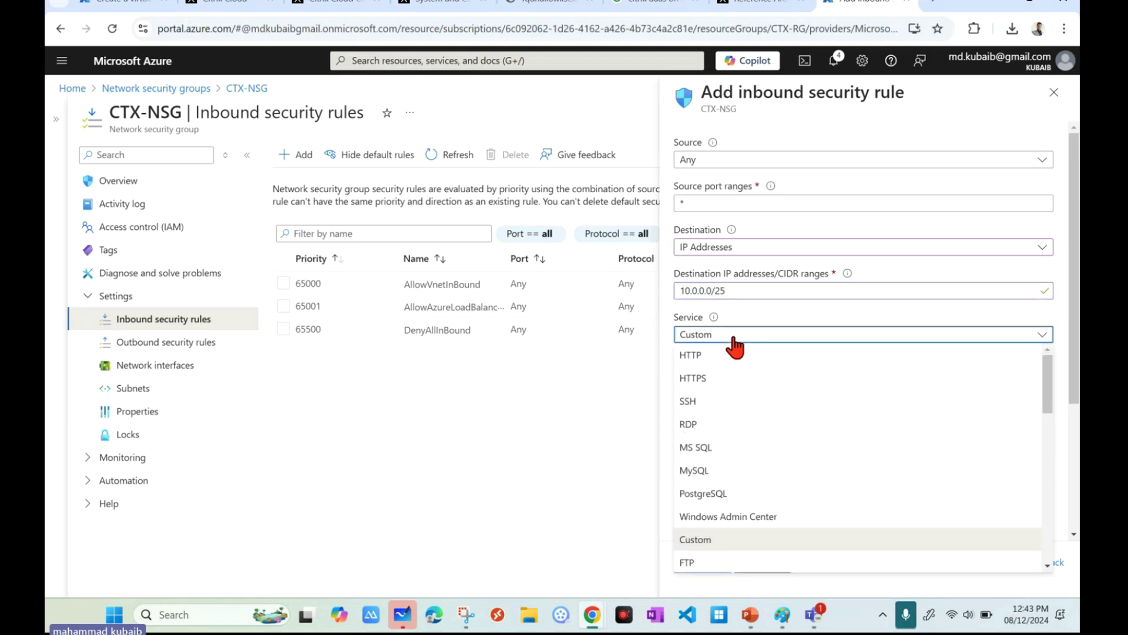
pyautogui.click(707, 432)
pyautogui.scroll(-5, 784, 378)
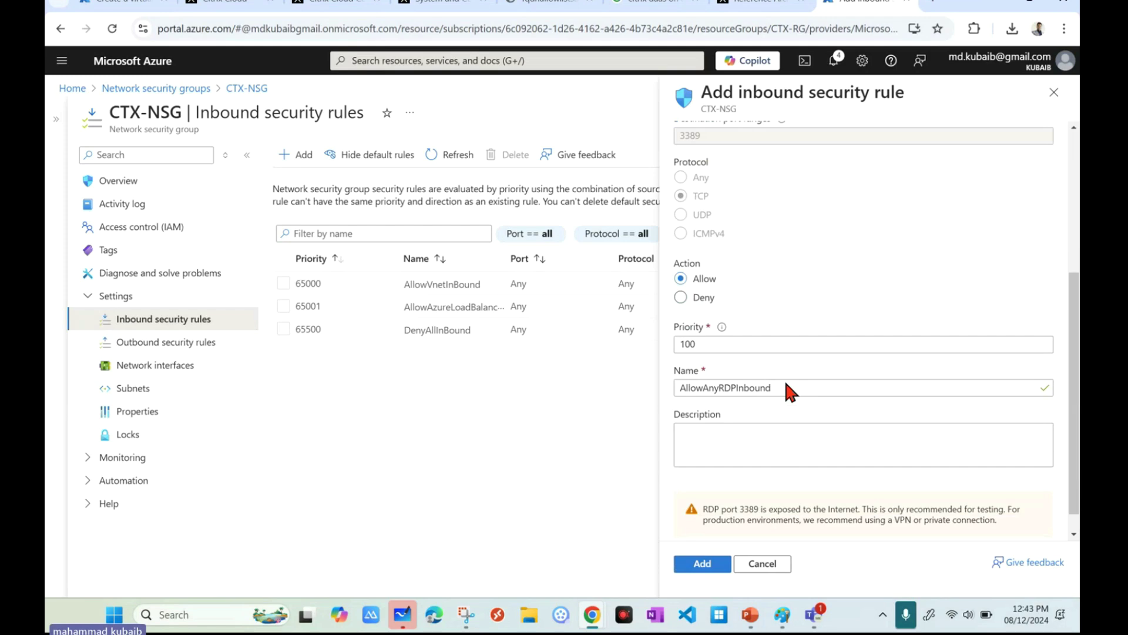
pyautogui.click(682, 274)
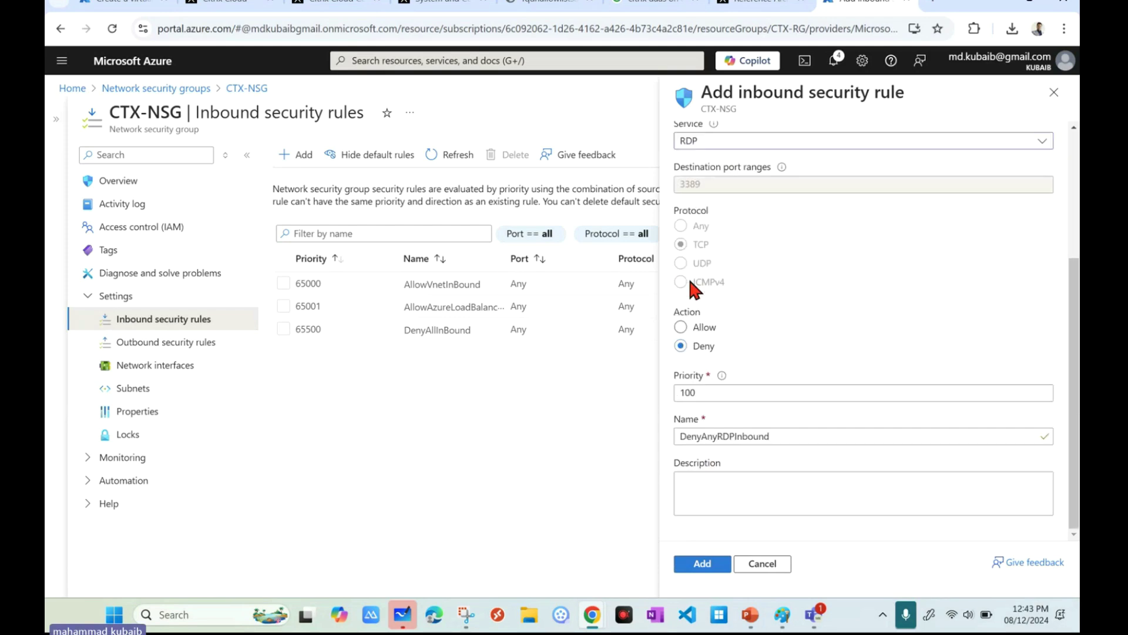
pyautogui.click(697, 393)
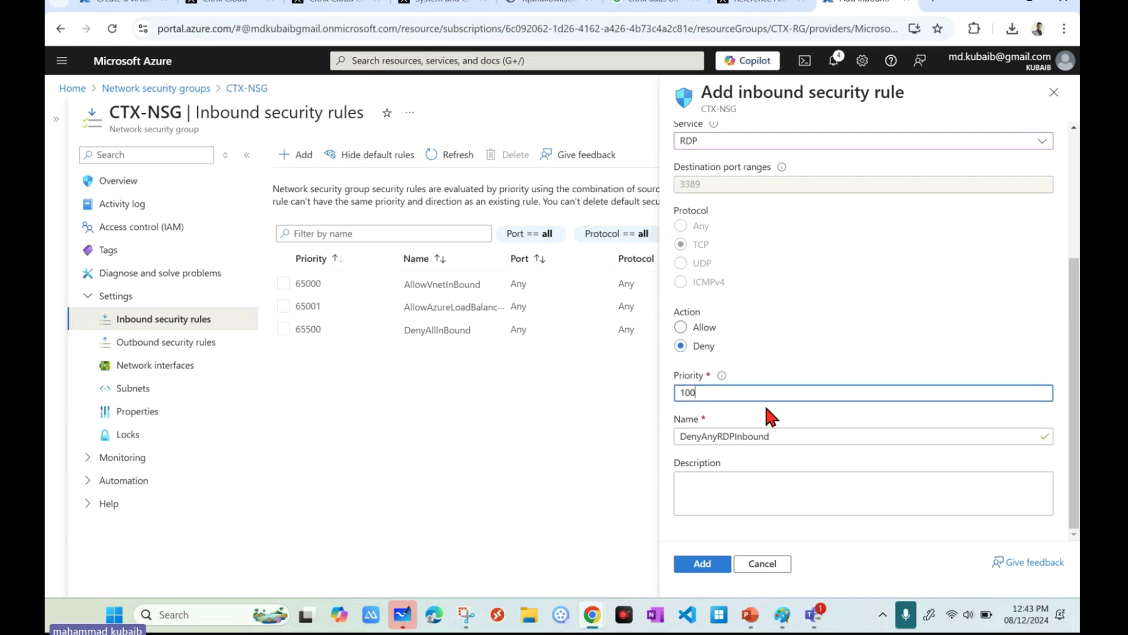
pyautogui.click(714, 564)
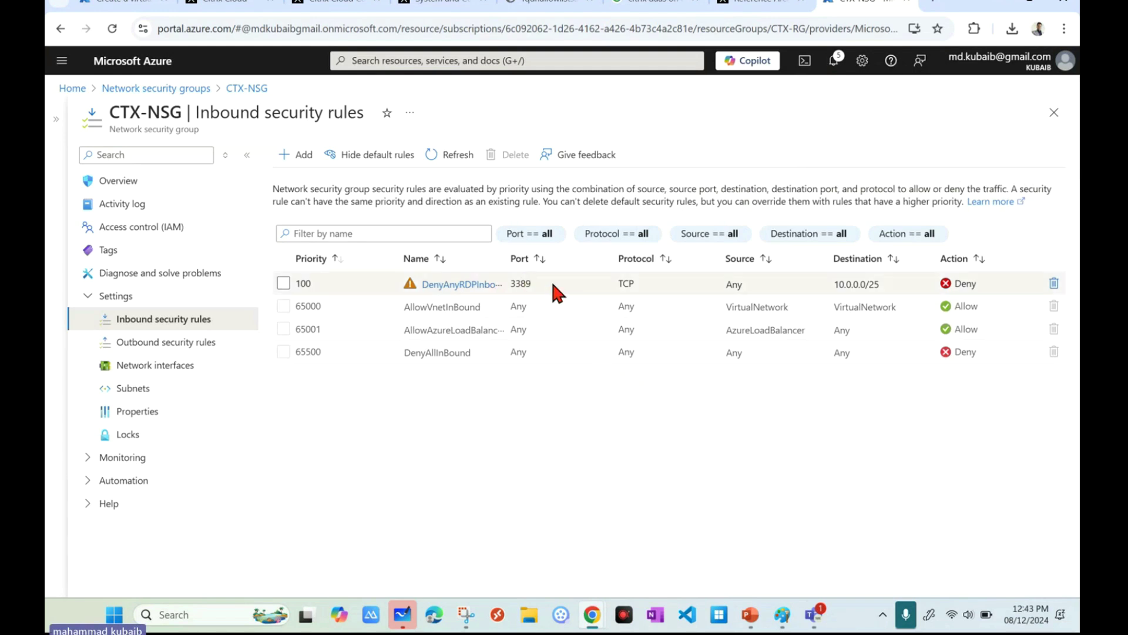
# - Reopen the DenyAnyRDPInbound rule, set its action to Allow and save it
pyautogui.click(459, 287)
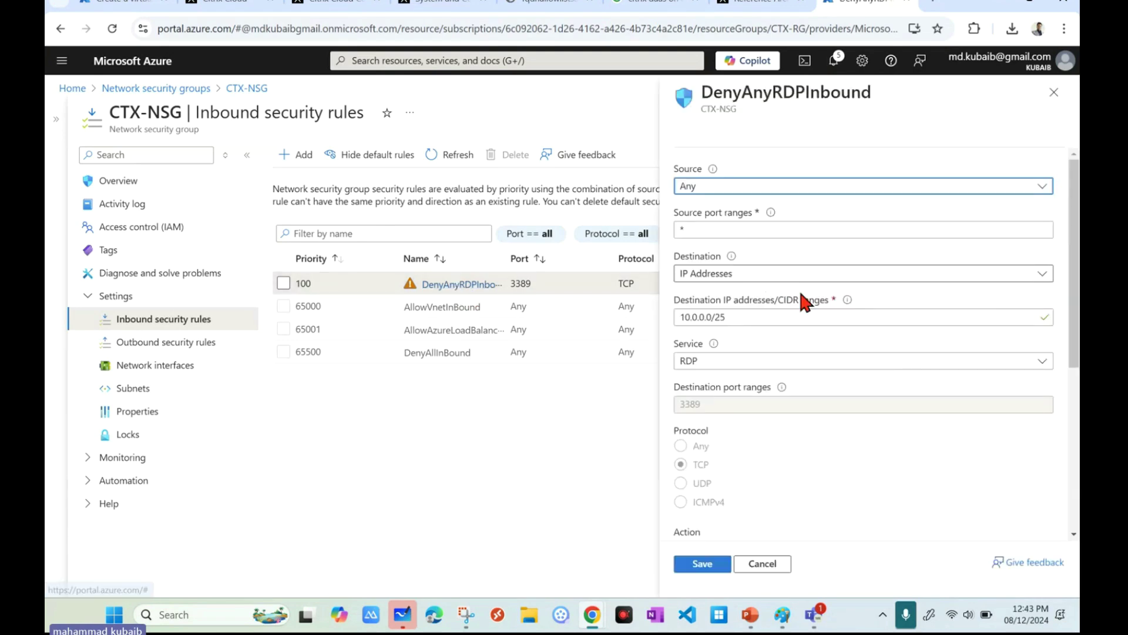
pyautogui.scroll(-5, 802, 297)
pyautogui.scroll(2, 706, 374)
pyautogui.click(708, 386)
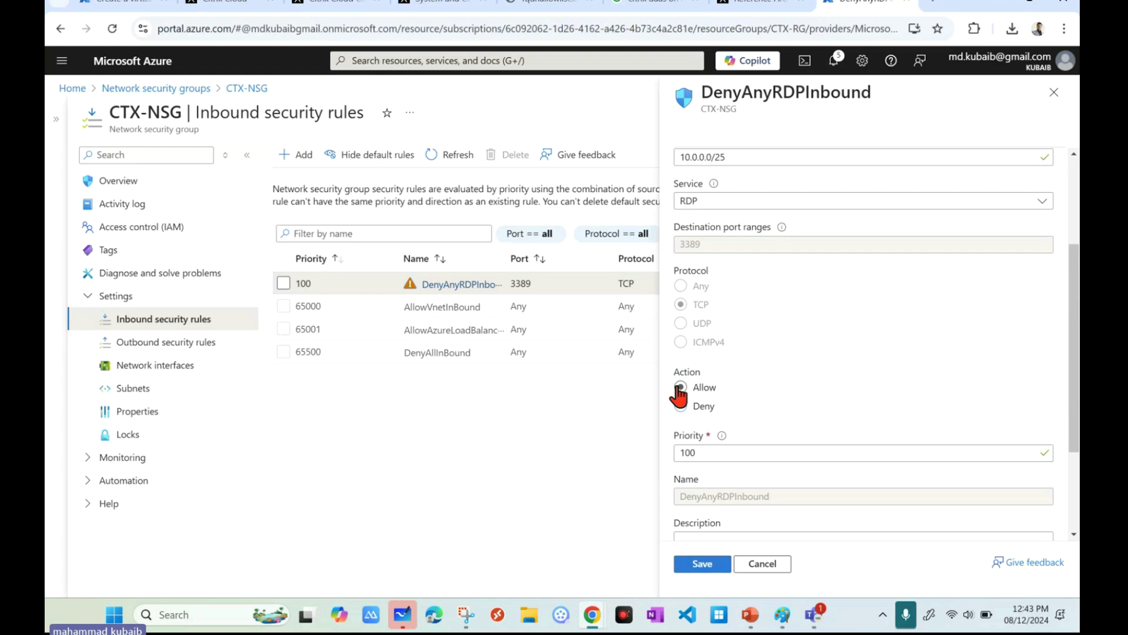
pyautogui.click(700, 565)
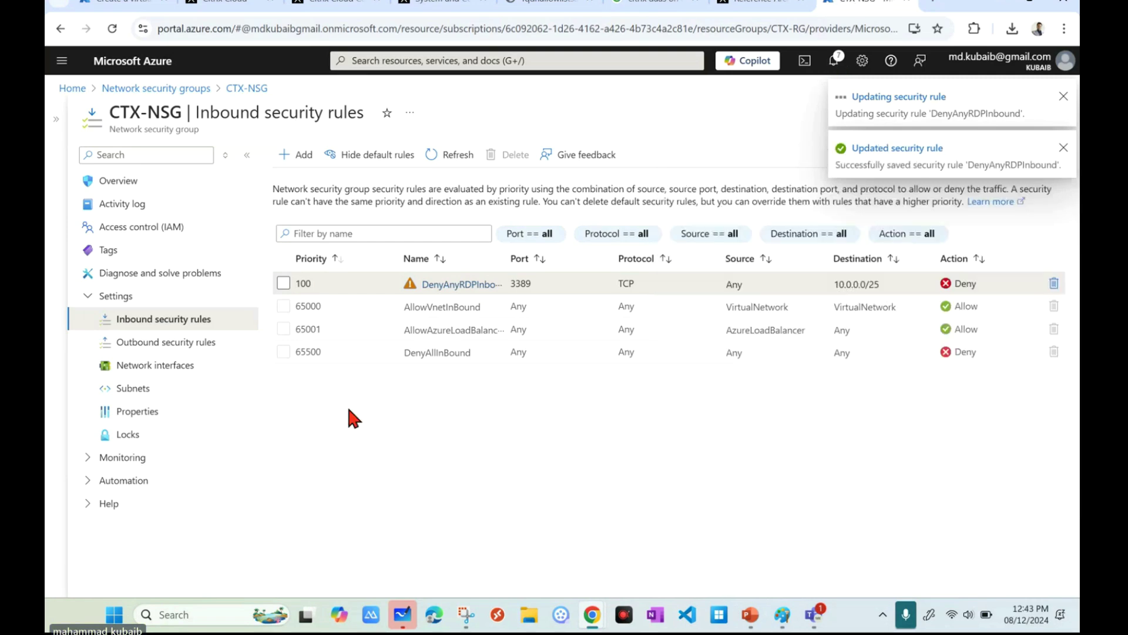
# - Start a new outbound security rule for CTX-NSG with IP Addresses as the source and 10.0.0.0/25 as its range
pyautogui.click(182, 343)
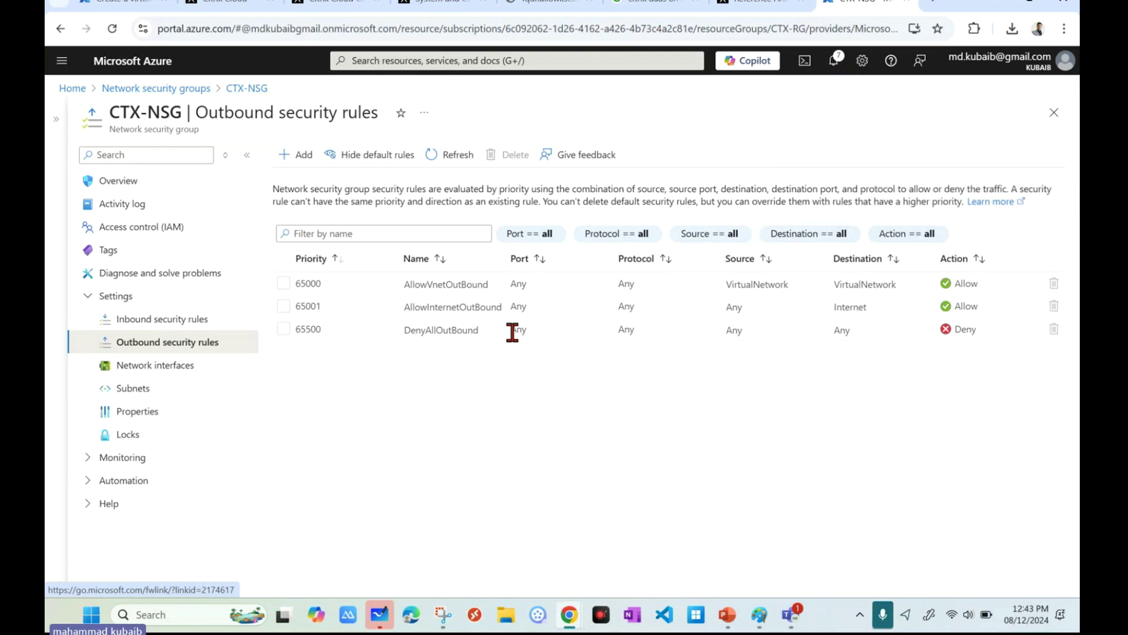
pyautogui.click(303, 156)
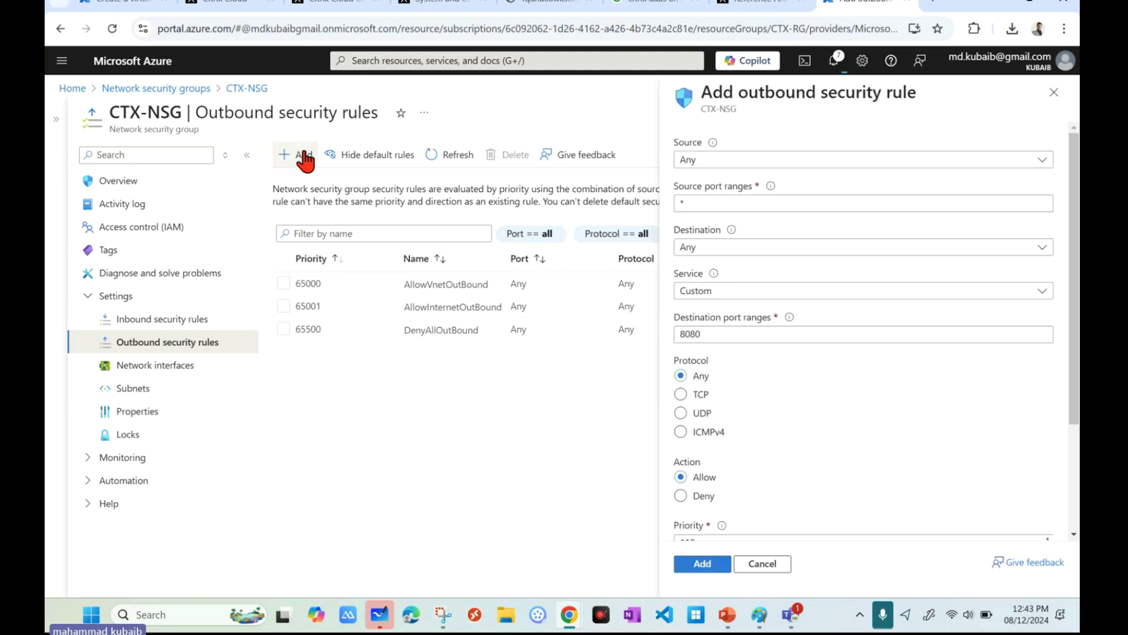
pyautogui.click(700, 163)
pyautogui.click(716, 205)
pyautogui.click(706, 203)
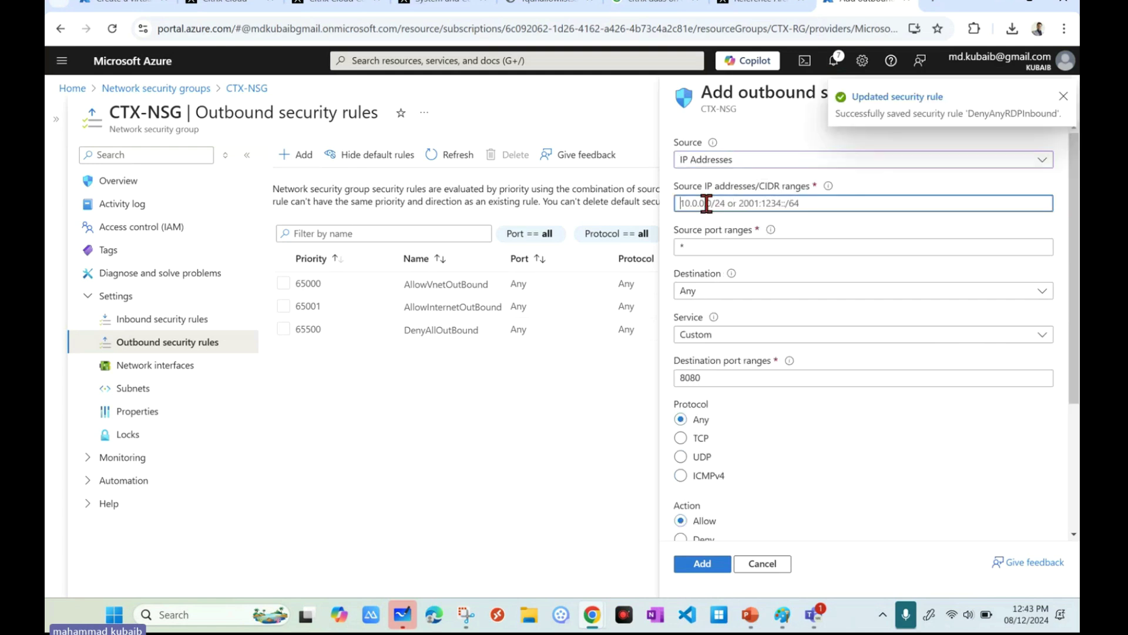
pyautogui.write('1')
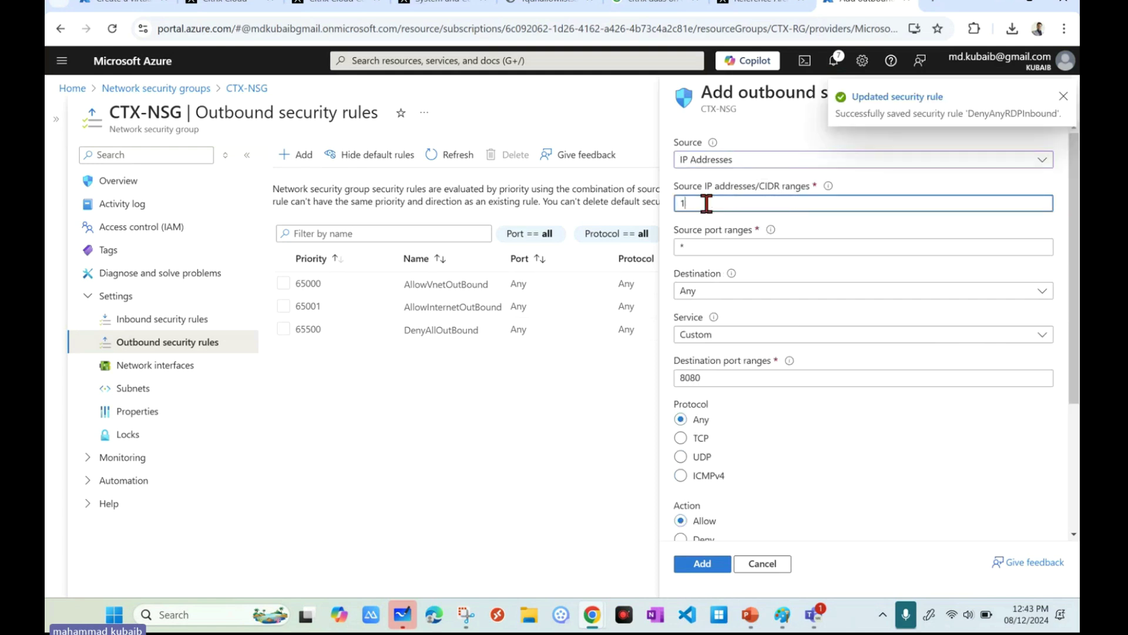
pyautogui.write('0.0.0.0/25')
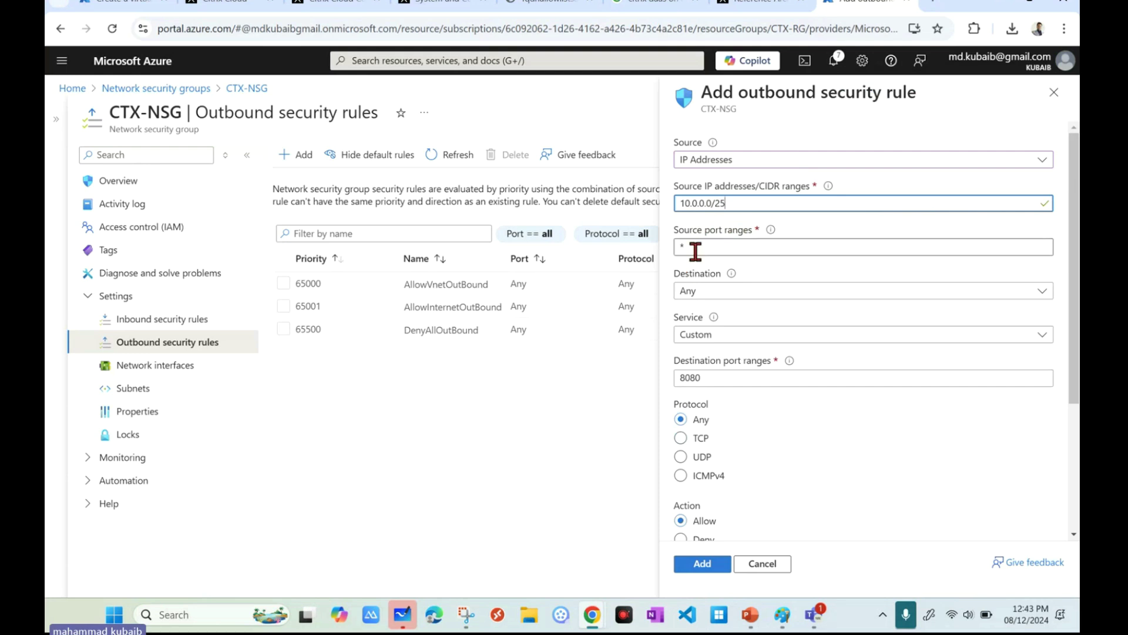
# - Keep the outbound rule's destination as Any, set the service to HTTPS and the action to Deny, and add the rule
pyautogui.click(703, 290)
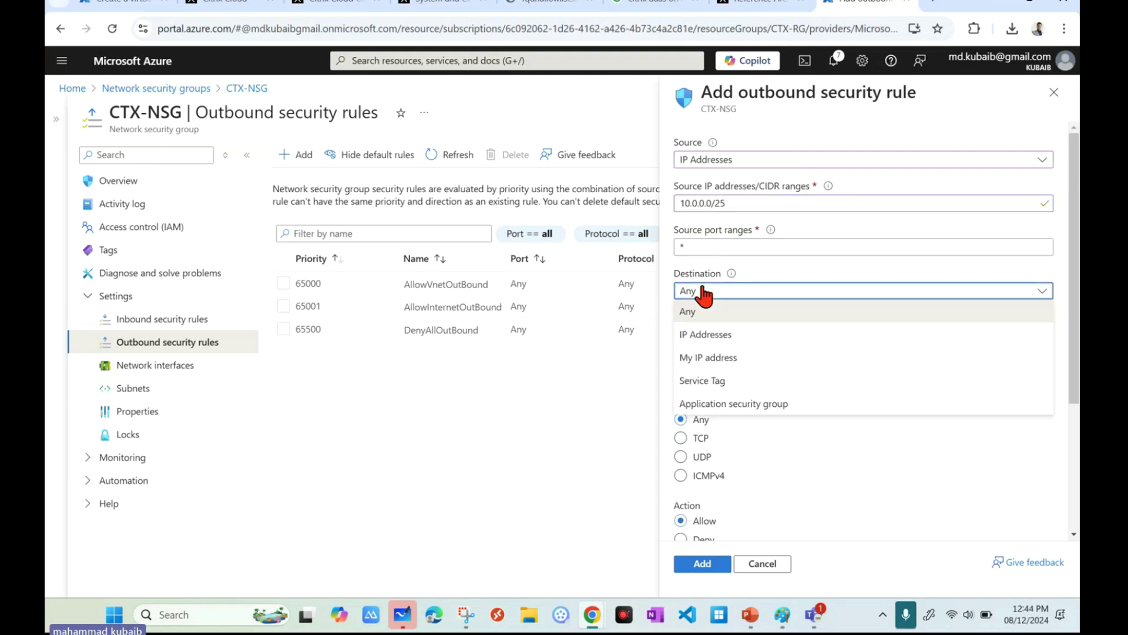
pyautogui.click(727, 320)
pyautogui.click(720, 334)
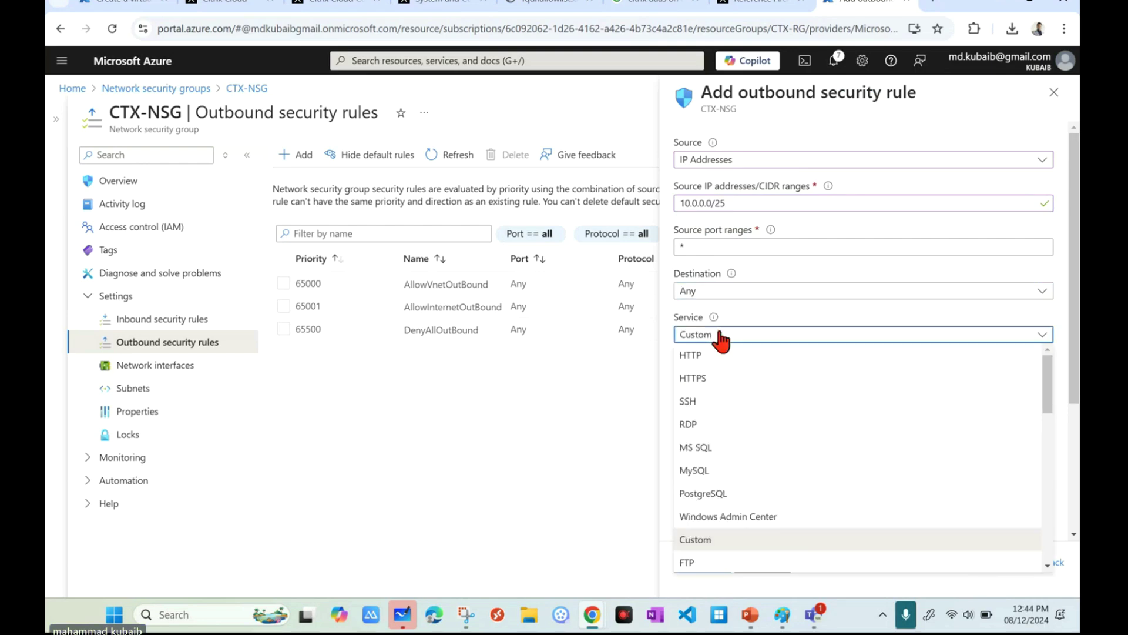
pyautogui.click(705, 378)
pyautogui.scroll(-3, 739, 376)
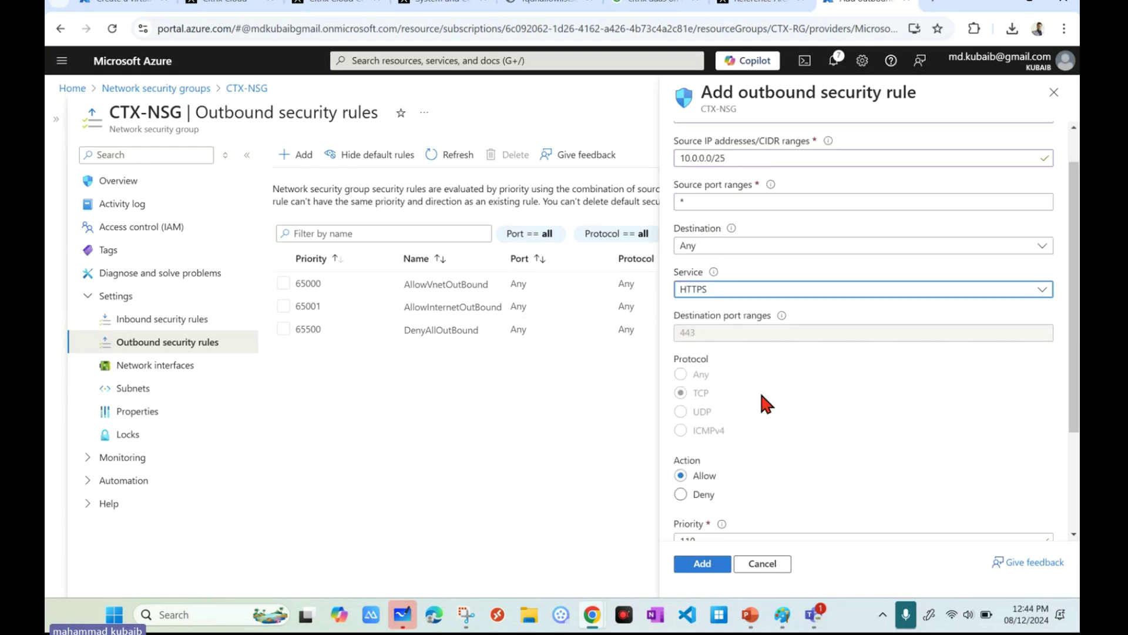
pyautogui.click(681, 347)
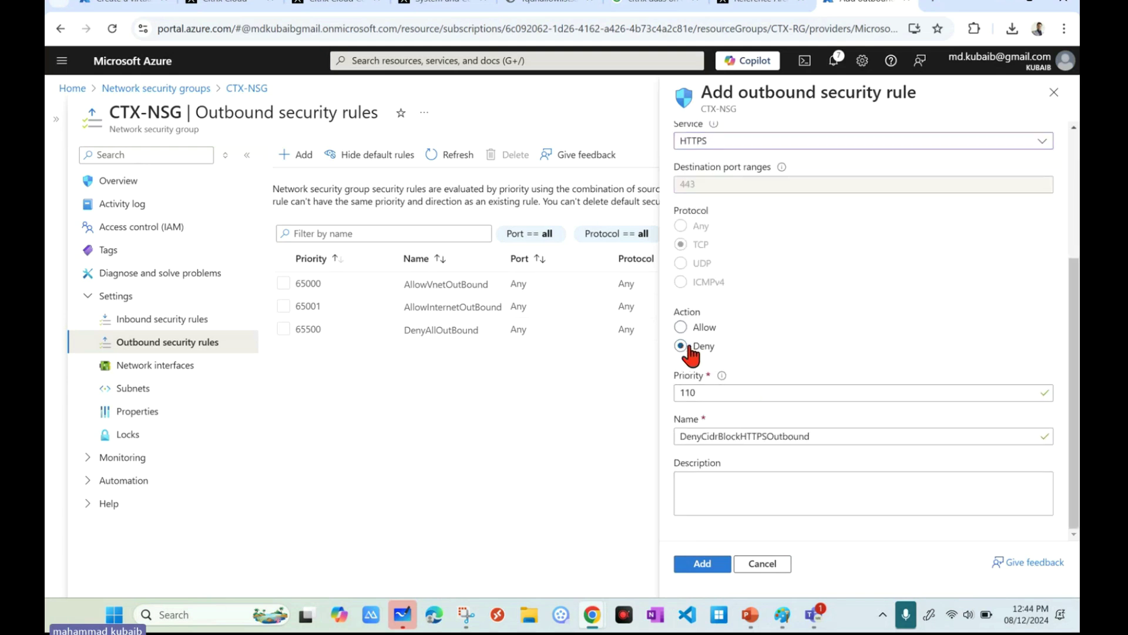
pyautogui.click(703, 563)
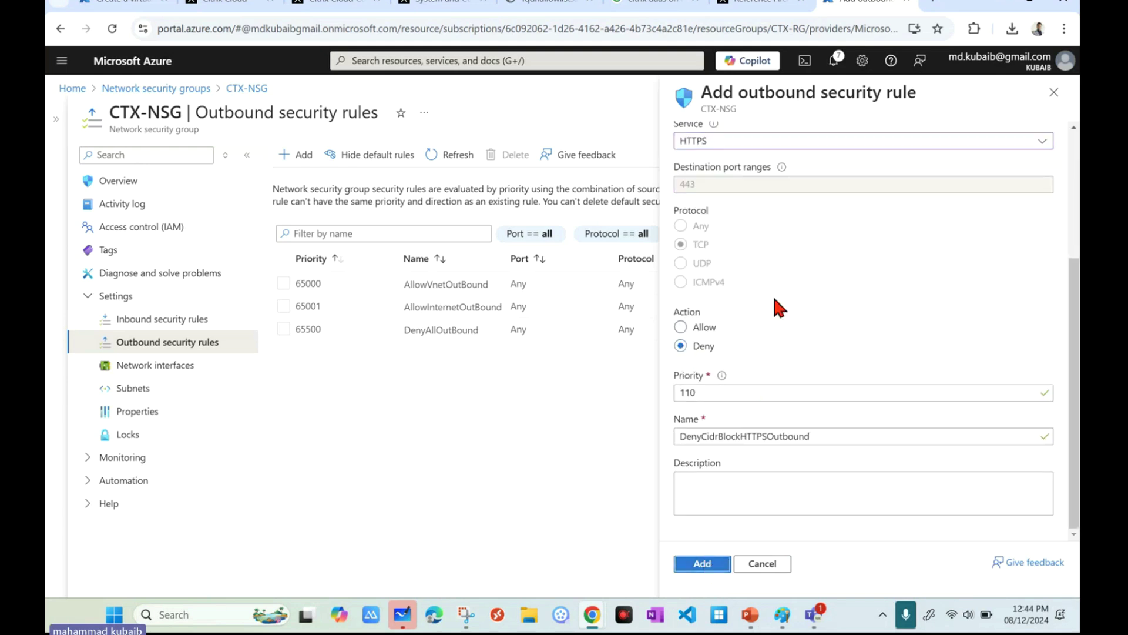